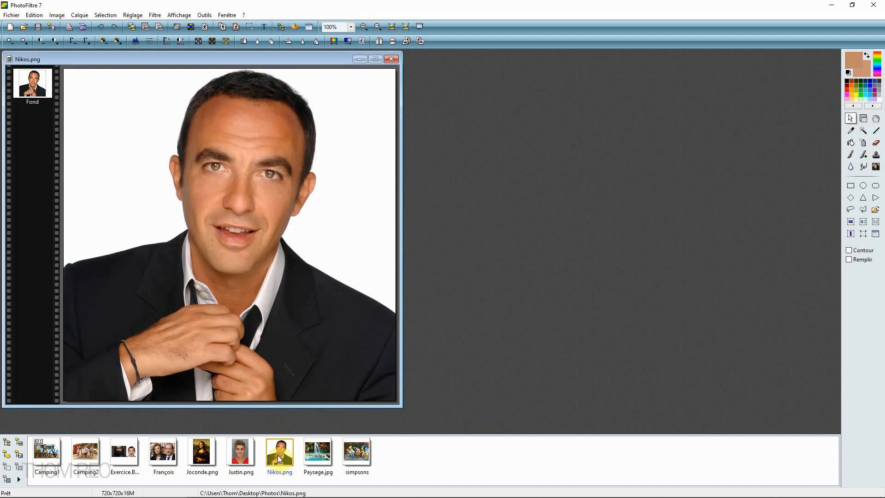
Step: Move the portrait's image window to the middle of the workspace
left_click_drag(267, 61, 478, 62)
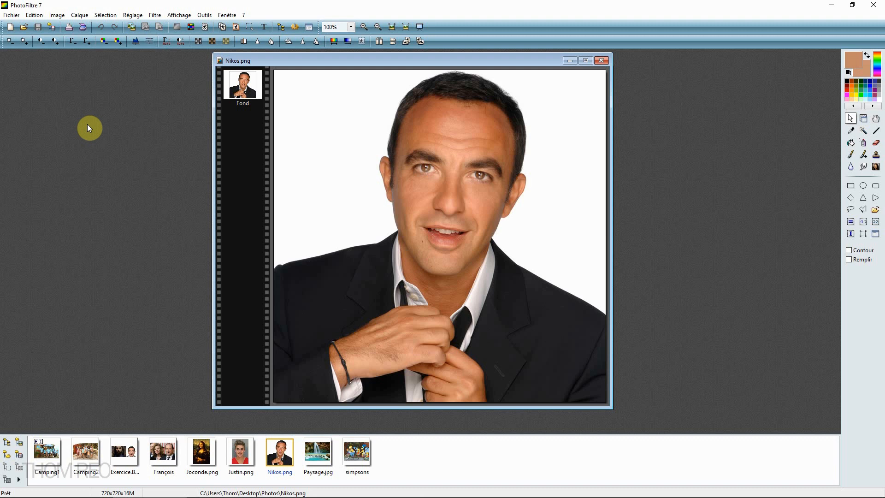
Step: Darken the portrait by three brightness increments, then brighten it by six
left_click(13, 42)
left_click(13, 41)
left_click(13, 41)
left_click(25, 40)
left_click(25, 40)
left_click(25, 40)
left_click(25, 40)
left_click(25, 41)
left_click(25, 41)
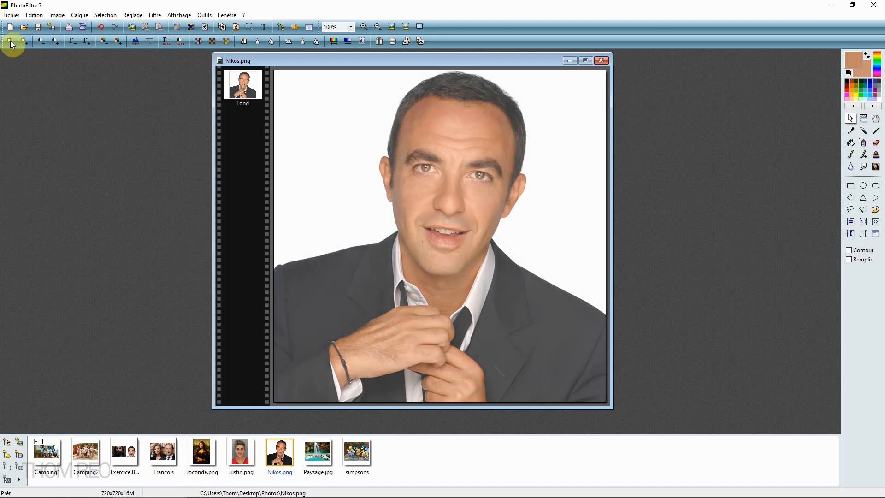
Step: Bring the portrait's brightness back to its original level
left_click(10, 41)
left_click(10, 41)
left_click(11, 41)
left_click(11, 41)
left_click(20, 40)
left_click(21, 41)
left_click(12, 43)
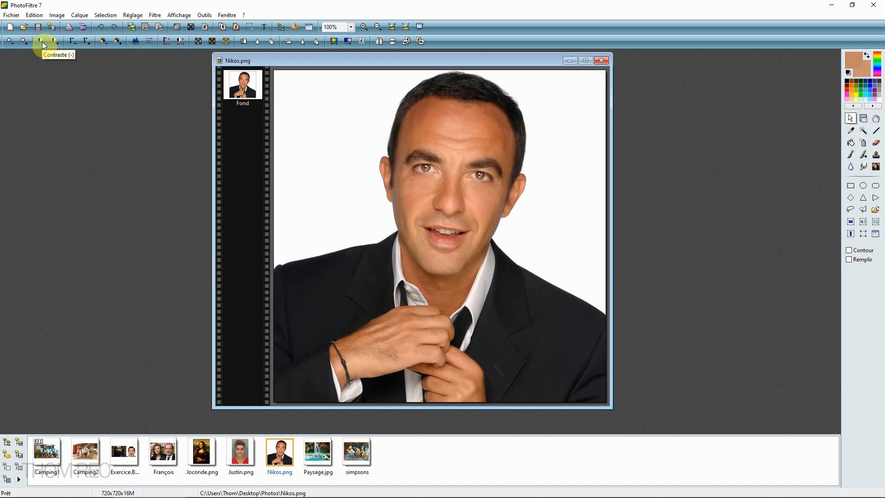
Step: Reduce the portrait's contrast by three increments
left_click(42, 42)
left_click(42, 42)
left_click(42, 42)
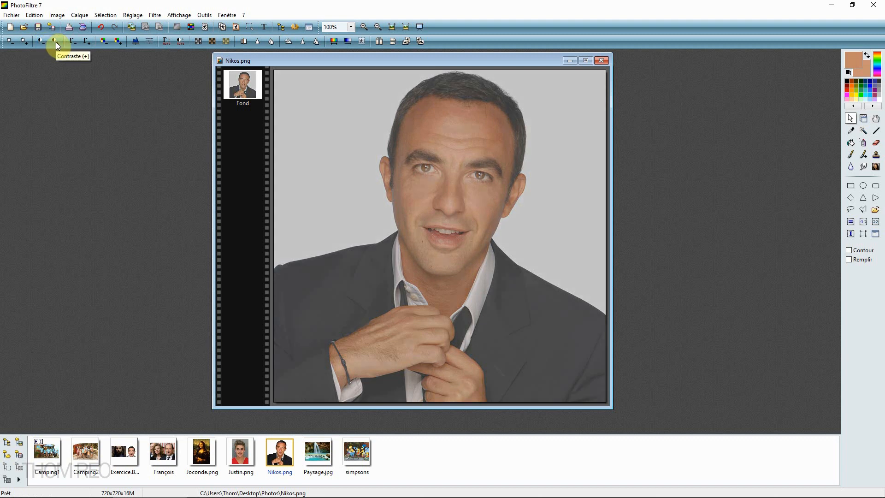
Step: Raise the portrait's contrast in increments until it is markedly stronger than in the original photo
left_click(55, 41)
left_click(55, 41)
left_click(55, 40)
left_click(56, 40)
left_click(56, 40)
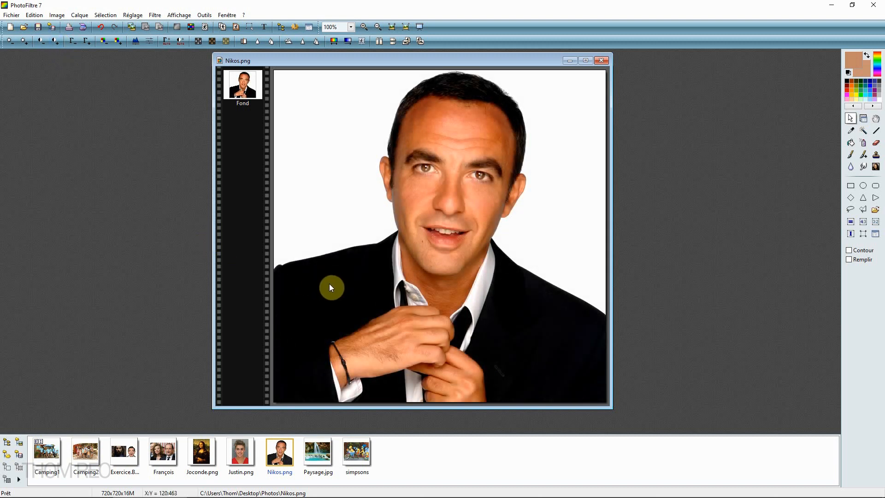
left_click(57, 39)
left_click(41, 40)
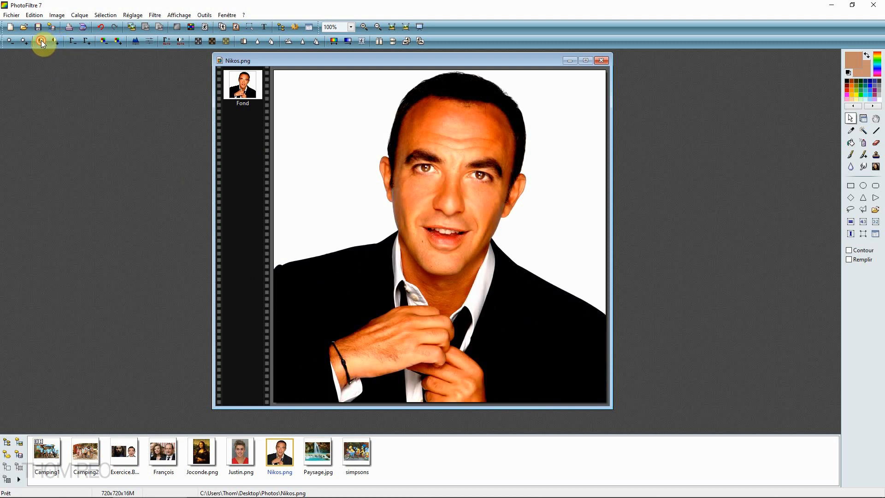
left_click(55, 37)
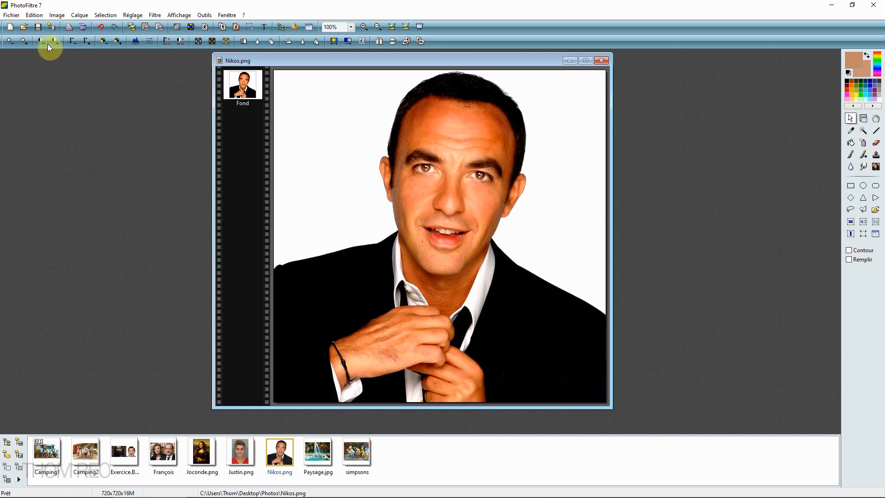
Step: Lighten the portrait by raising its gamma correction several increments
left_click(87, 43)
left_click(87, 41)
left_click(84, 40)
left_click(85, 40)
left_click(71, 42)
left_click(90, 40)
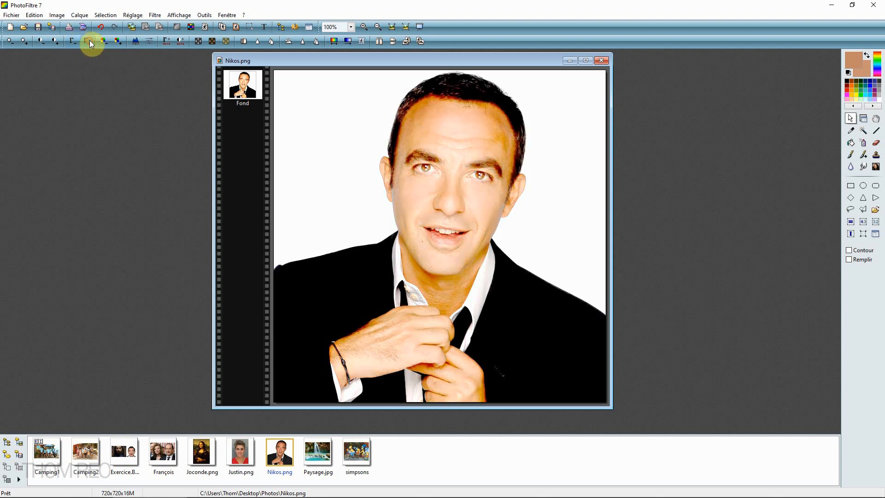
Step: Darken the portrait by lowering its gamma correction ten increments
left_click(71, 41)
left_click(73, 42)
left_click(73, 41)
left_click(74, 41)
left_click(75, 41)
left_click(75, 42)
left_click(75, 41)
left_click(75, 41)
left_click(76, 41)
left_click(77, 41)
Step: Raise the portrait's gamma correction by seven increments, then fine-tune it slightly lower
left_click(87, 42)
left_click(87, 43)
left_click(88, 42)
left_click(87, 43)
left_click(88, 42)
left_click(88, 42)
left_click(87, 43)
left_click(75, 42)
left_click(74, 42)
left_click(75, 43)
left_click(90, 40)
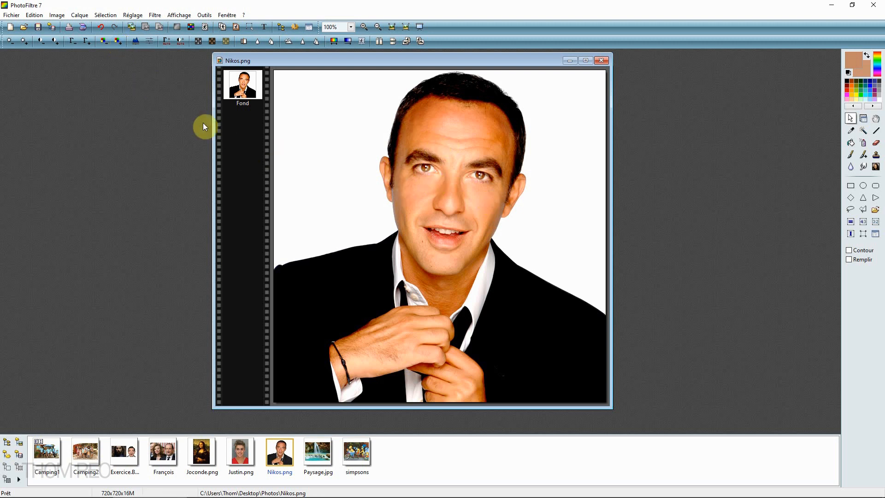
Step: Try a stronger colour saturation on the portrait and step back through the last saturation changes
left_click(118, 41)
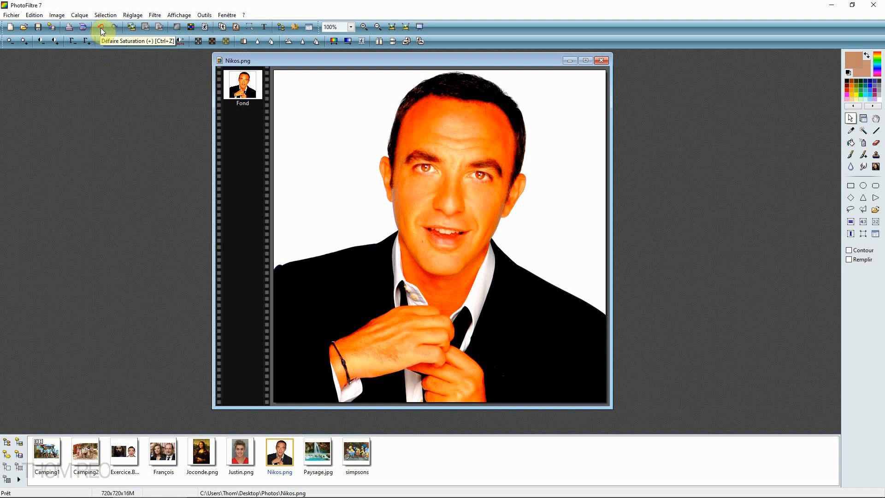
left_click(102, 29)
left_click(101, 29)
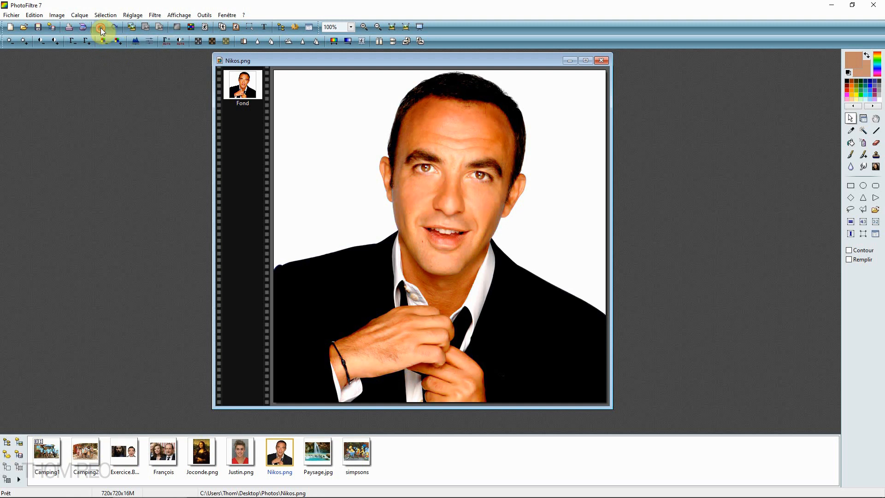
left_click(101, 28)
left_click(116, 29)
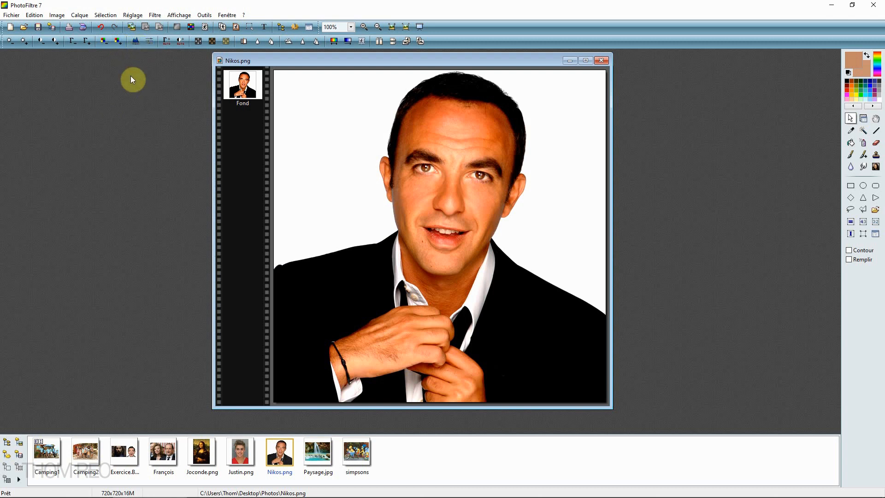
Step: Try histogram luminosity levels with input range 20 to 177 and output range 22 to 187, then cancel the adjustment
left_click(136, 43)
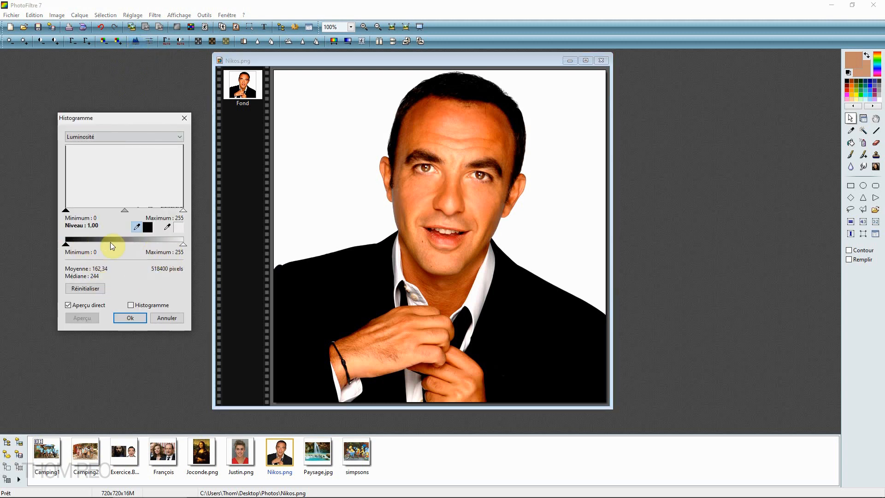
left_click_drag(184, 245, 138, 245)
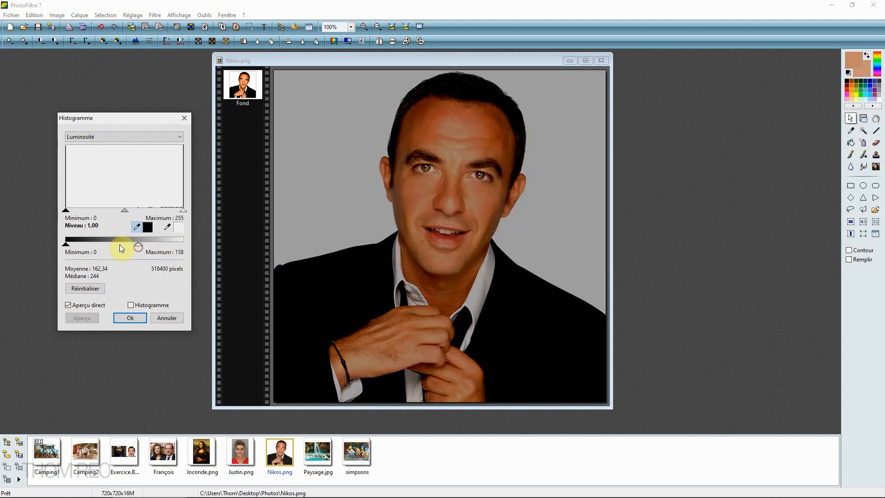
mouse_move(65, 245)
left_mouse_down()
mouse_move(112, 245)
mouse_move(76, 245)
left_mouse_up()
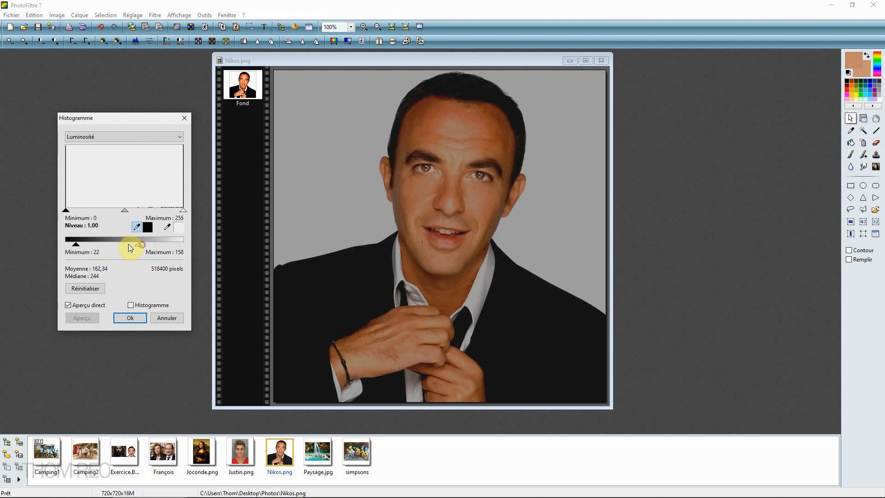
mouse_move(138, 247)
left_mouse_down()
mouse_move(115, 245)
mouse_move(152, 245)
left_mouse_up()
left_click_drag(66, 210, 104, 215)
left_click_drag(183, 211, 75, 210)
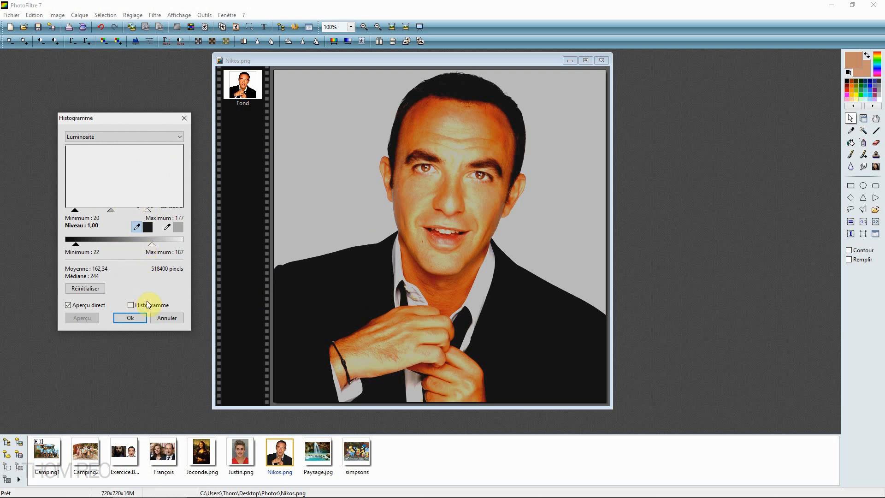
left_click(167, 316)
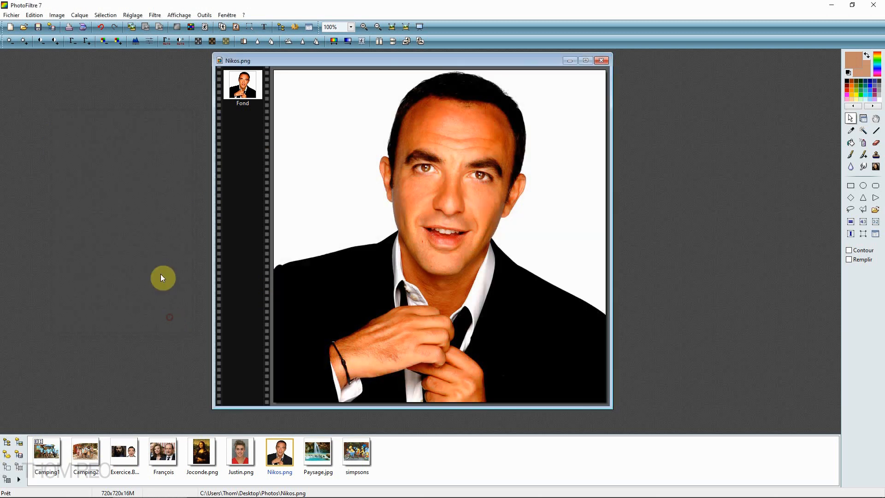
Step: Preview an adjustment with brightness 24%, contrast -12%, saturation -45%, hue -94° and gamma 2.14, then cancel it
left_click(150, 40)
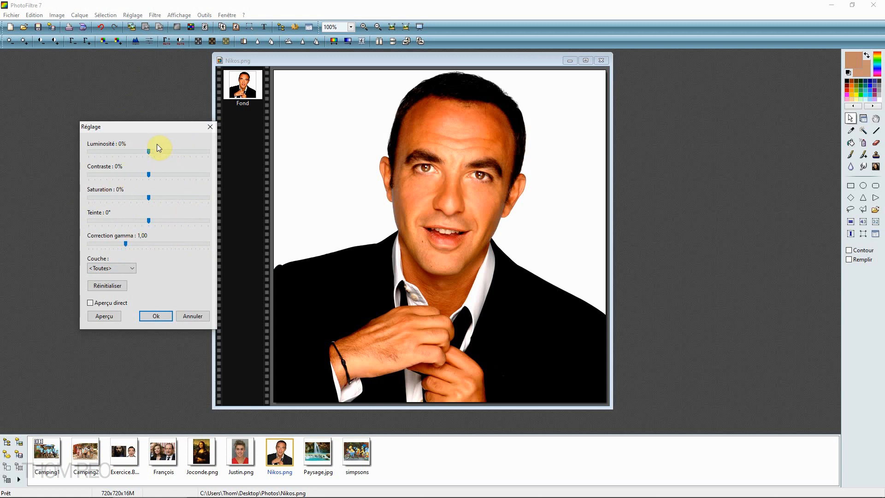
left_click_drag(148, 152, 171, 176)
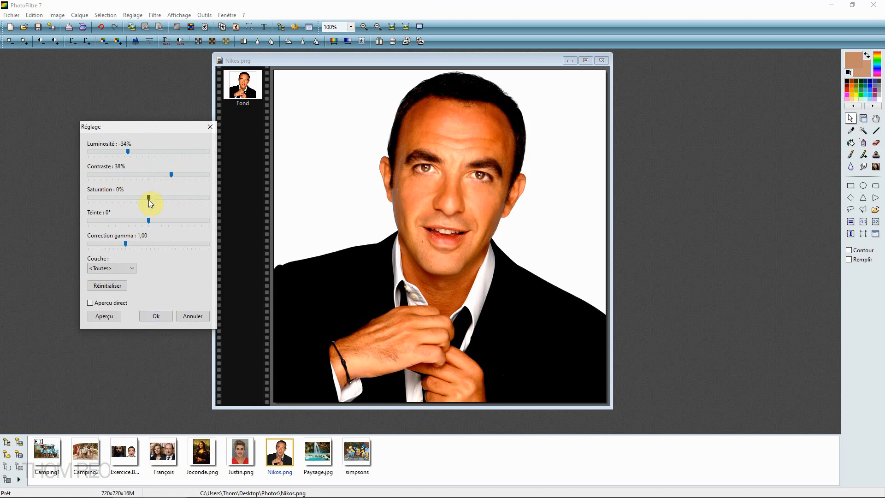
left_click(91, 303)
left_click_drag(174, 174, 164, 151)
left_click_drag(148, 198, 121, 198)
left_click_drag(149, 220, 117, 221)
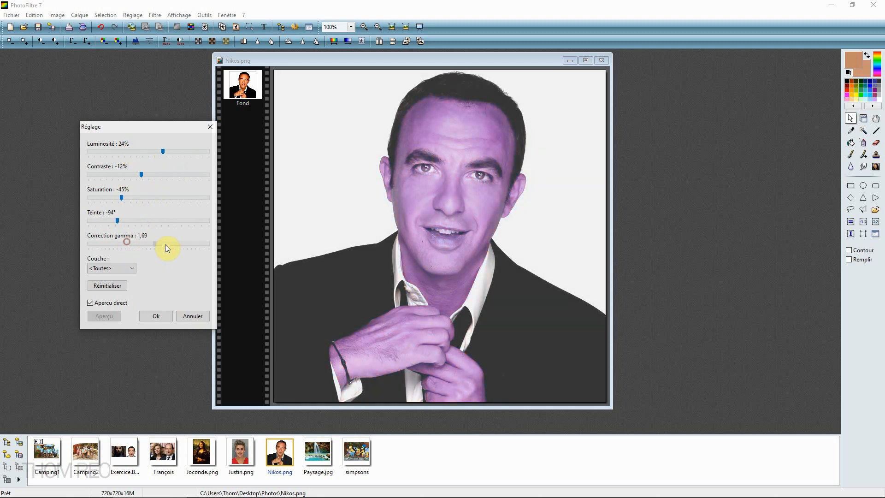
left_click_drag(149, 248, 171, 242)
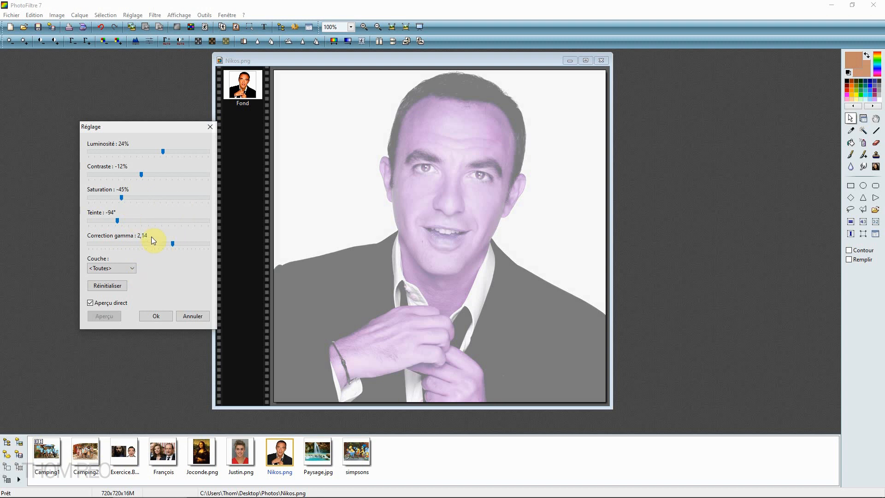
left_click(192, 316)
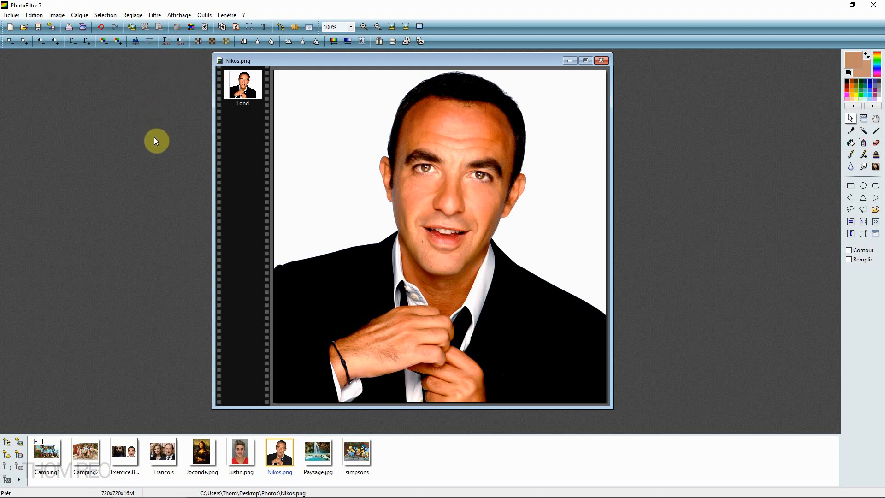
Step: Preview the greyscale conversion live on the portrait with the red, green, blue, maximum, minimum, hue and saturation methods
left_click(198, 41)
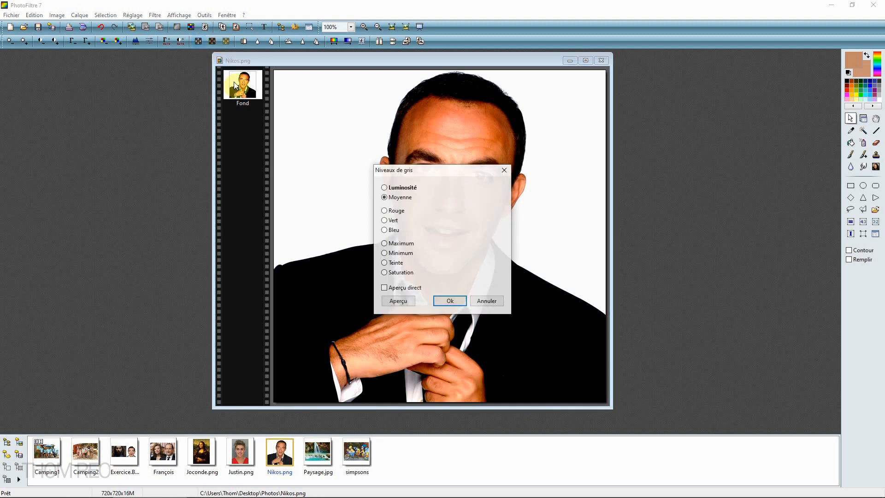
left_click_drag(427, 169, 133, 146)
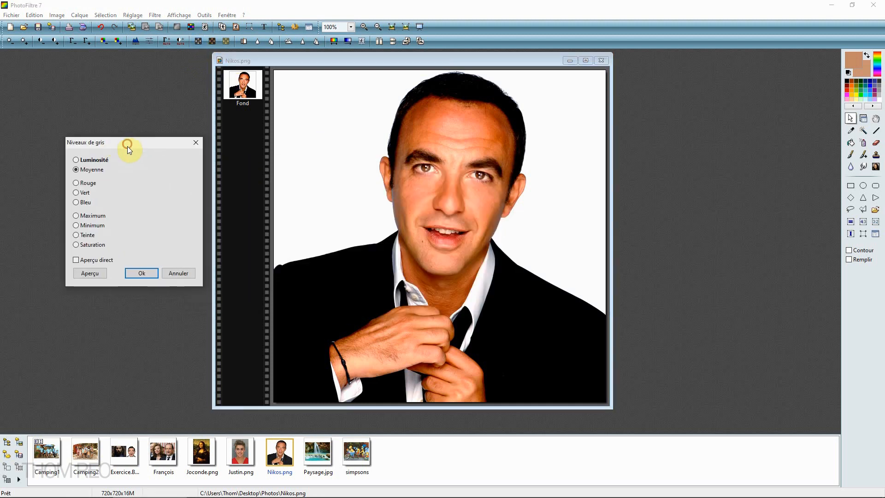
left_click(76, 260)
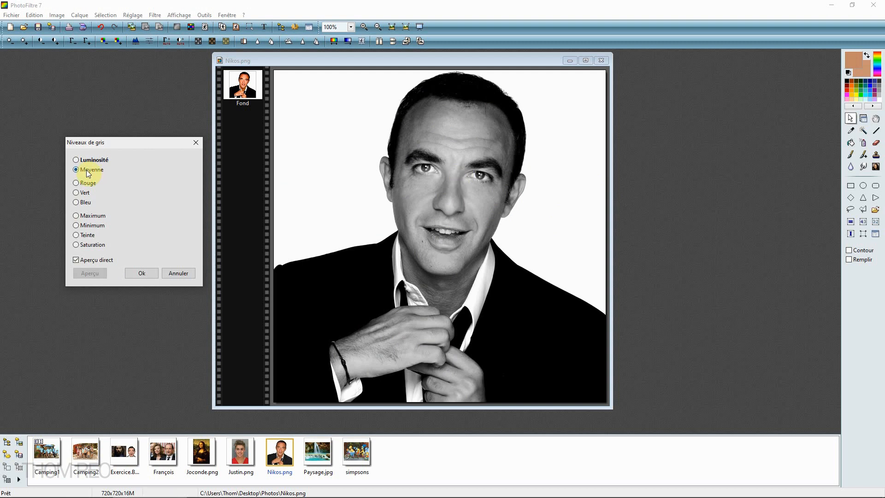
left_click(84, 183)
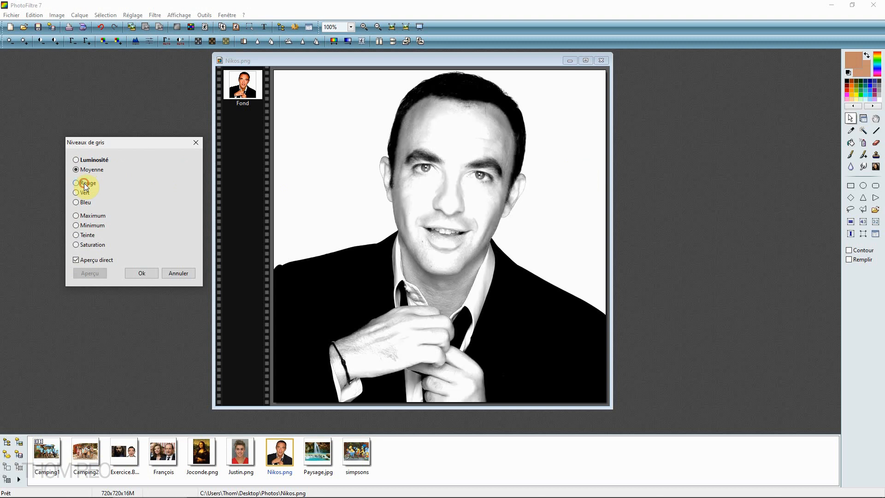
left_click(85, 192)
left_click(83, 203)
left_click(85, 215)
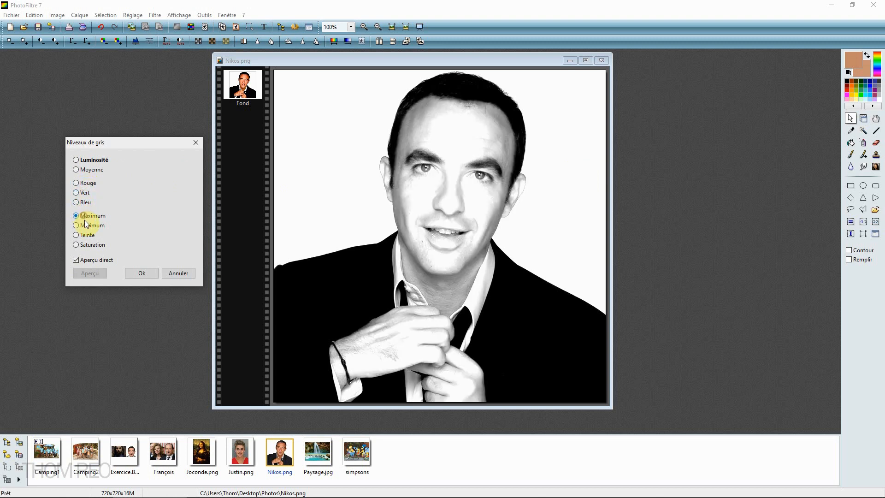
left_click(91, 225)
left_click(88, 234)
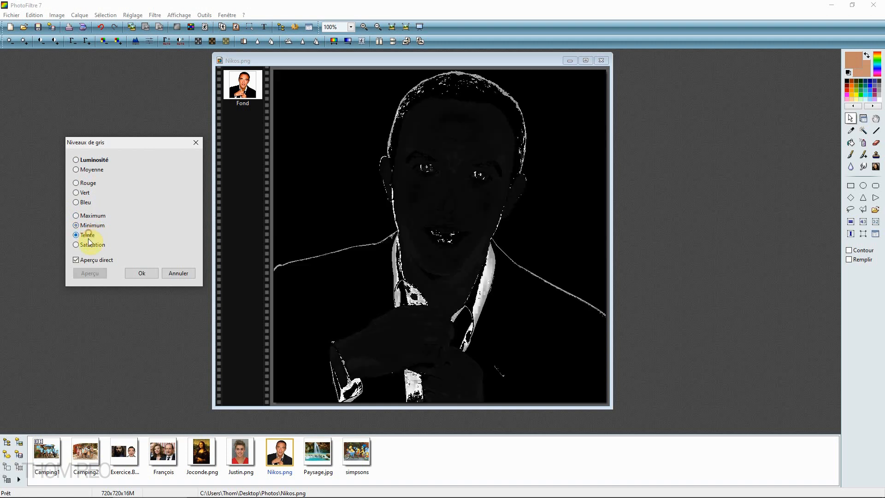
left_click(89, 245)
Step: Compare the green, red, maximum and minimum greyscale methods again and cancel the conversion
left_click(85, 190)
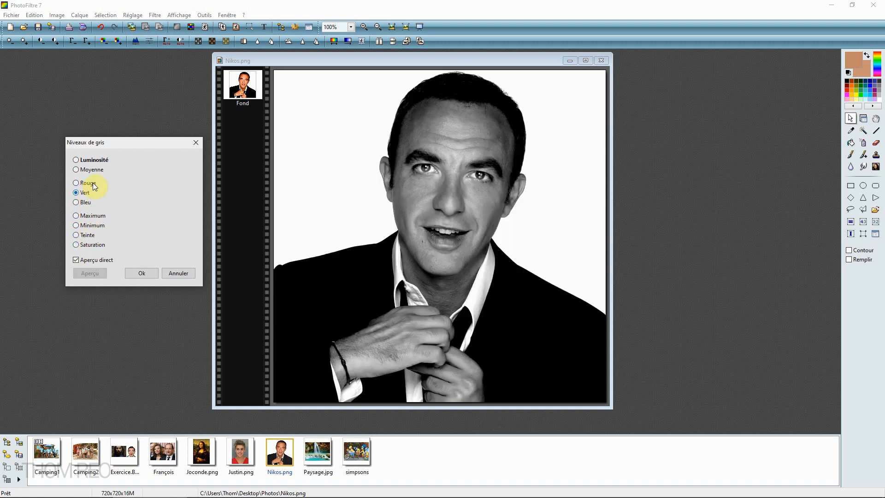
left_click(93, 181)
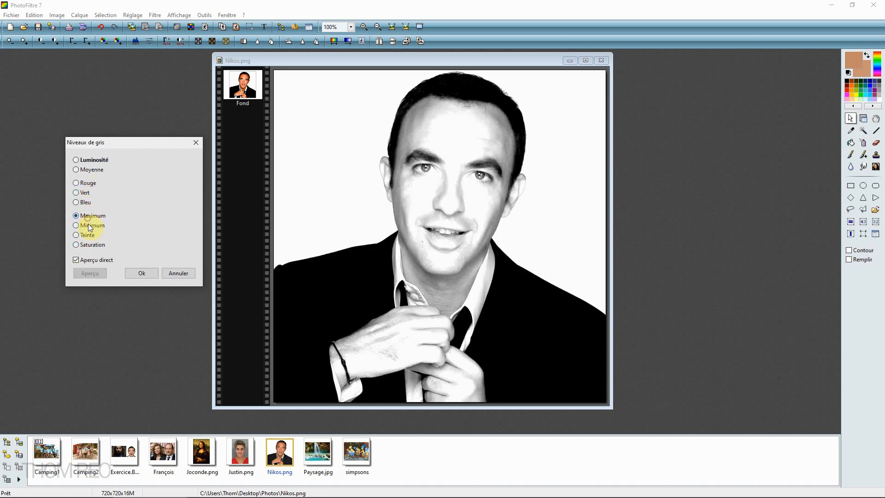
left_click(90, 225)
left_click(94, 216)
left_click(176, 274)
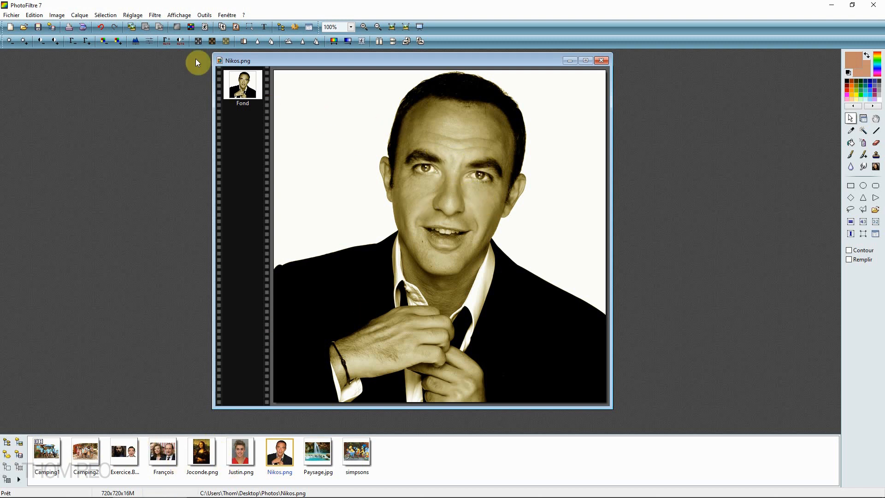
Step: Apply the old photo (Photo ancienne) effect to the portrait
left_click(225, 42)
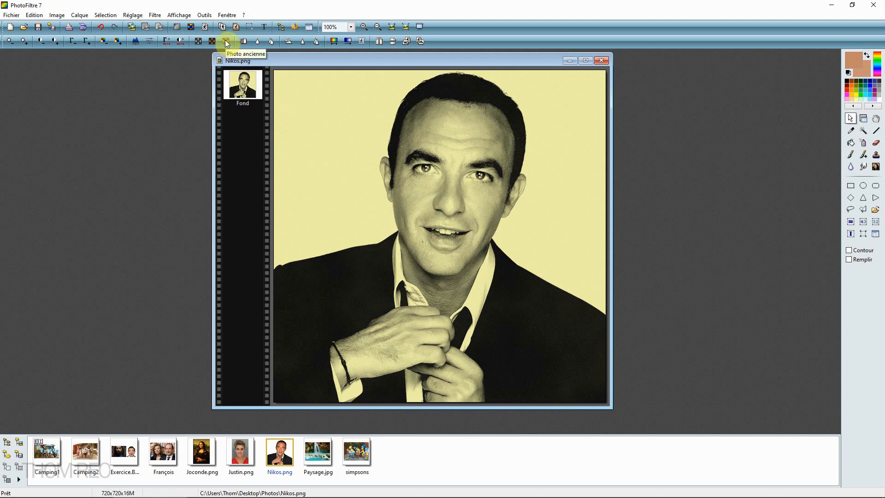
Step: Preview the dust-removal filter (Antipoussière) at a 12-pixel radius with gains of 60%, 40%, 0%, 88% and 63%, and cancel it
left_click(249, 41)
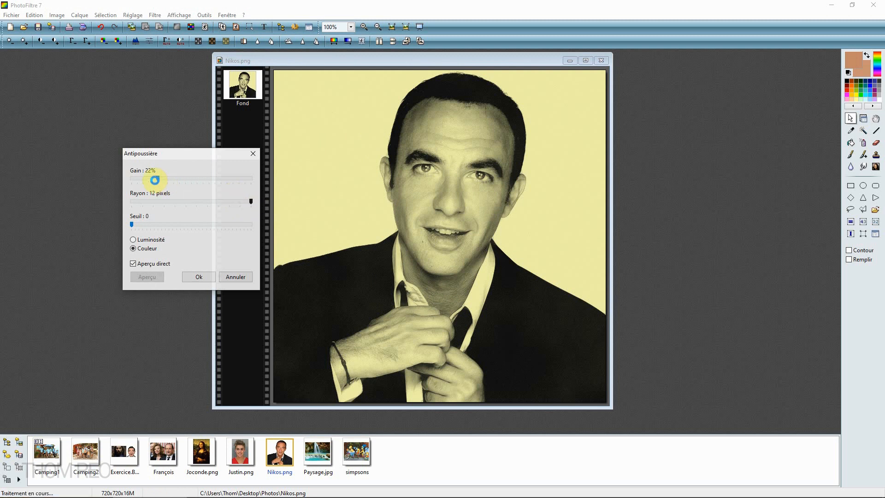
left_click(203, 178)
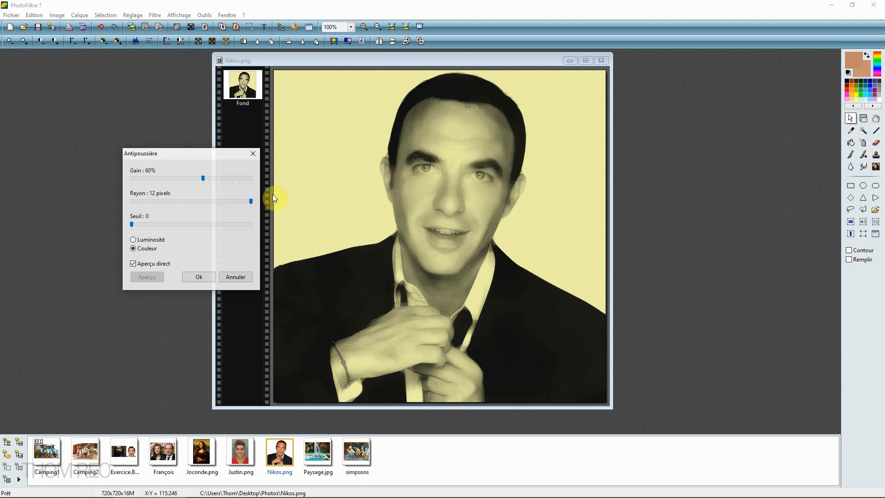
left_click_drag(184, 150, 109, 147)
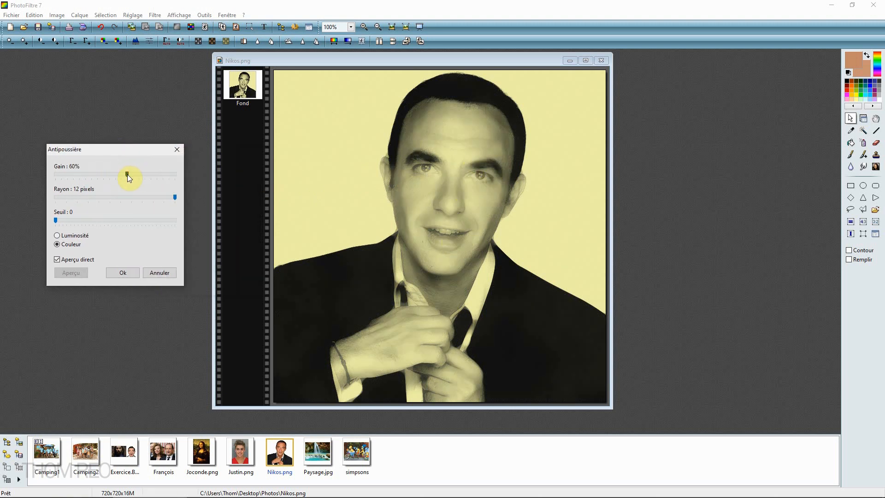
left_click(104, 175)
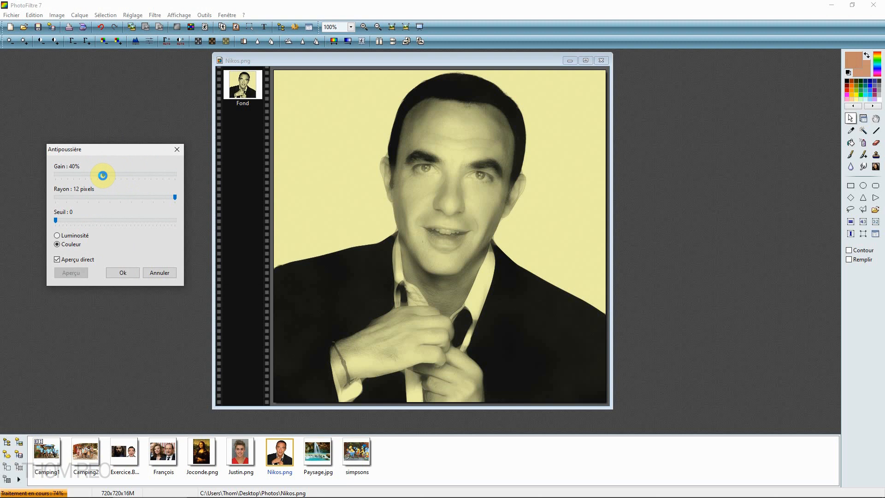
left_click_drag(103, 175, 52, 176)
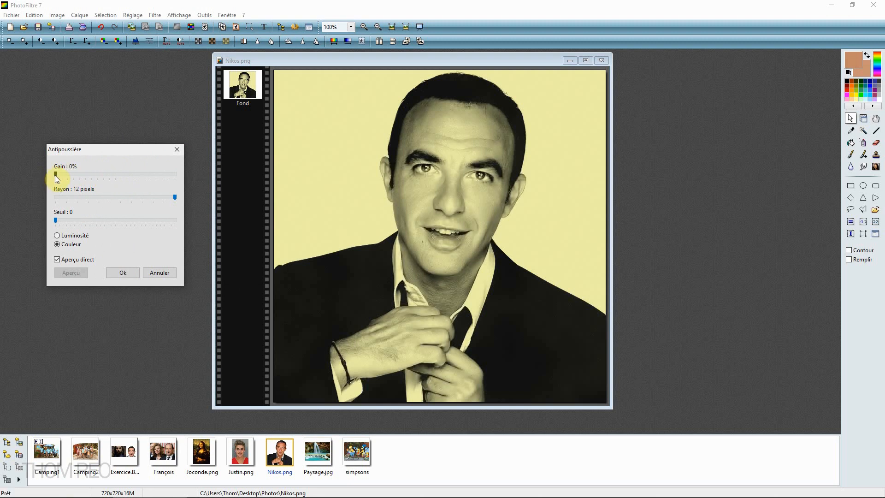
left_click_drag(56, 176, 159, 174)
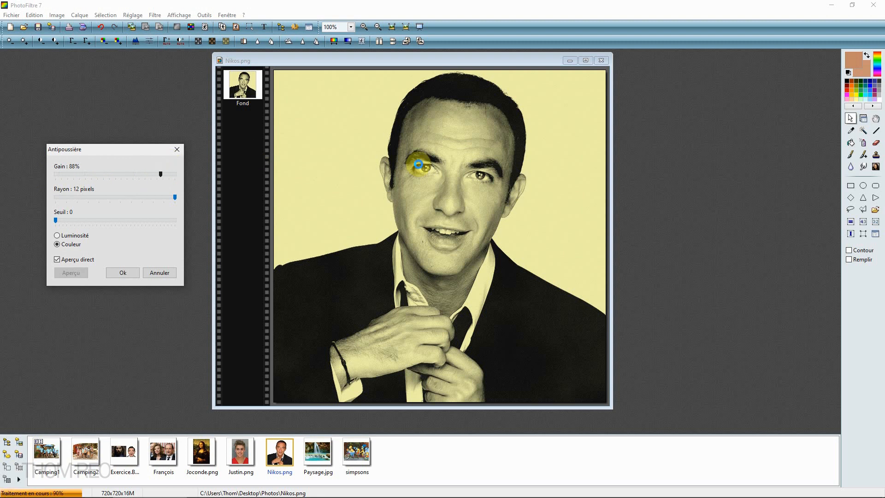
left_click(123, 175)
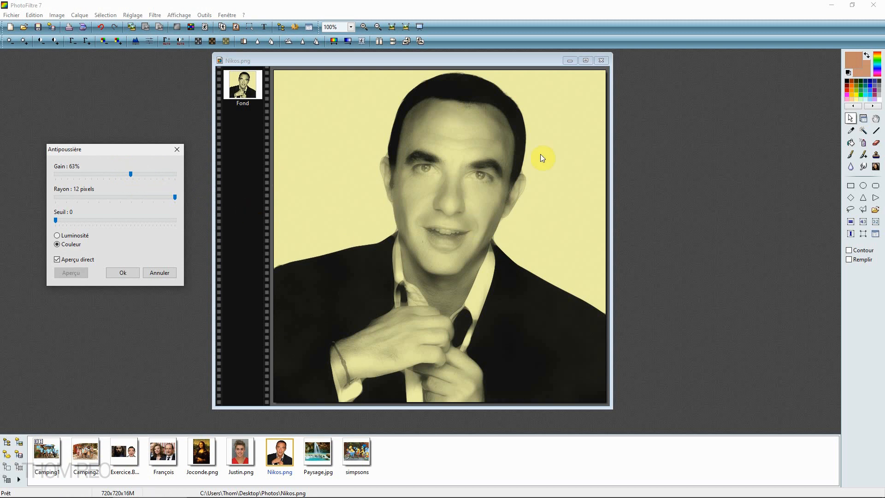
left_click(163, 273)
Step: Blur the whole old-photo portrait with one light blur pass and three stronger passes
left_click_drag(412, 60, 385, 61)
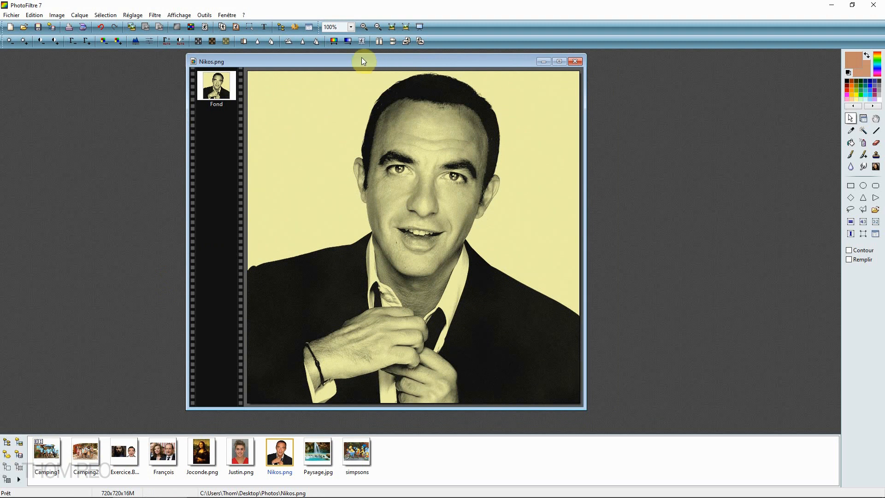
left_click(258, 42)
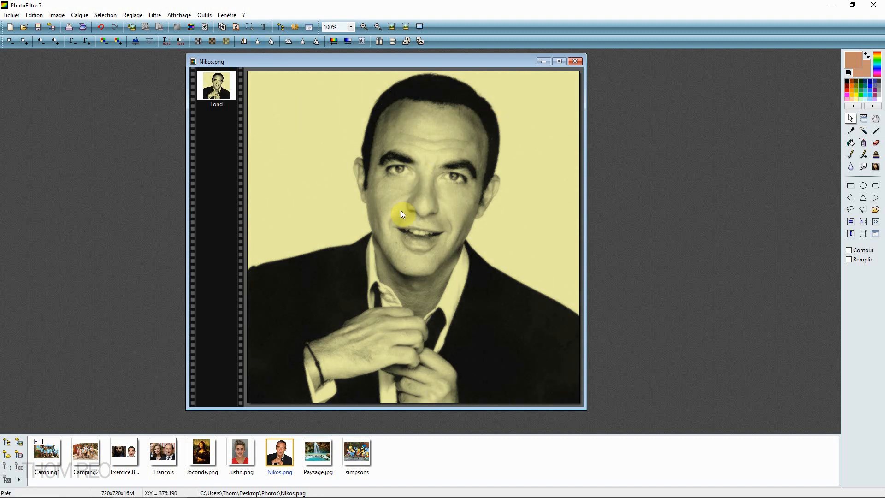
left_click(270, 42)
left_click(270, 42)
left_click(270, 41)
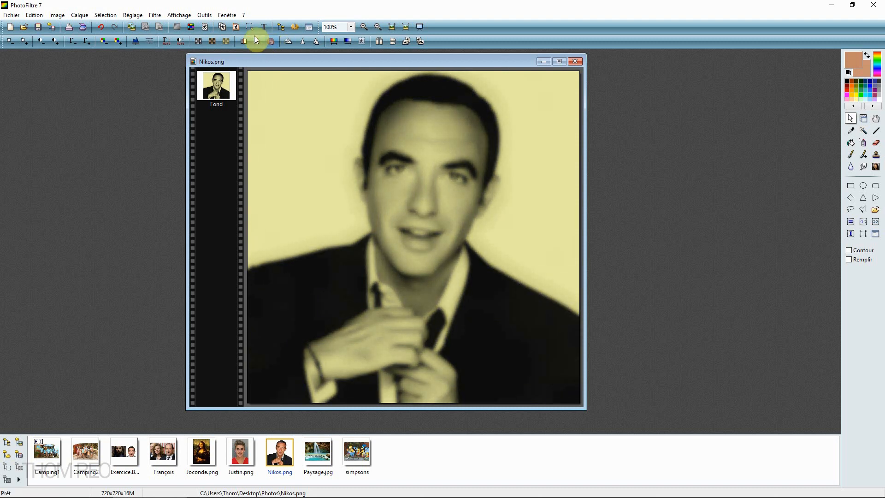
Step: Undo the last blur passes on the portrait
left_click(102, 27)
left_click(102, 27)
left_click(103, 27)
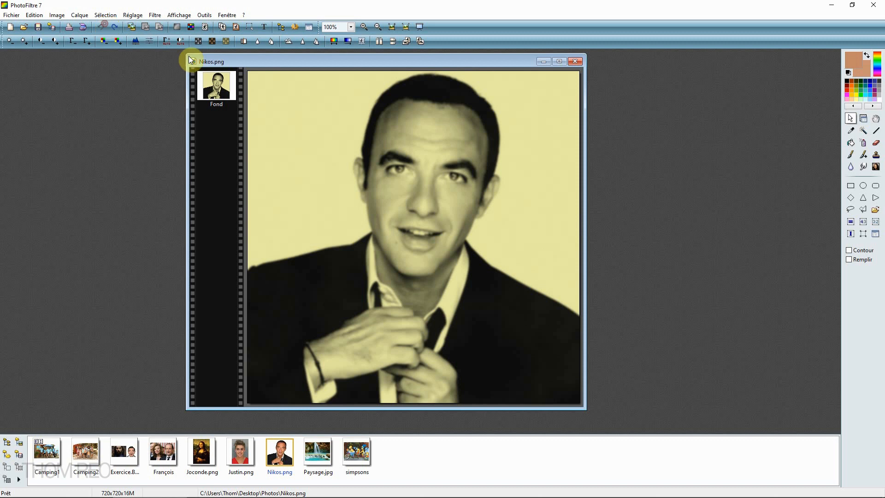
Step: Blur only a rectangular selection of about 452 × 262 pixels over the face three times and hide the selection
left_click_drag(319, 121, 527, 242)
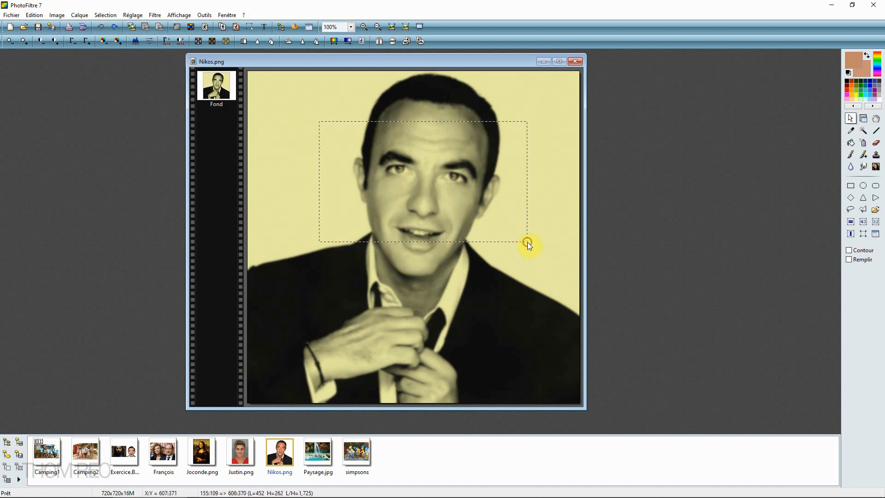
left_click(270, 41)
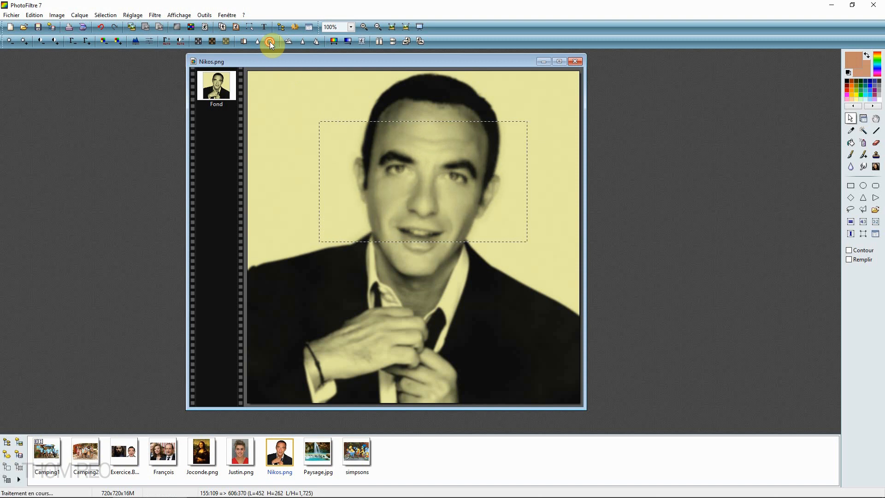
left_click(270, 42)
left_click(270, 41)
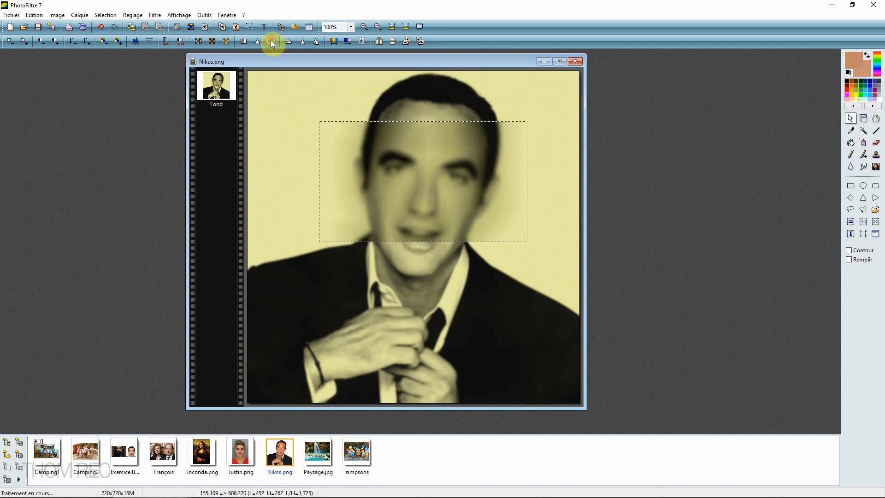
right_click(414, 151)
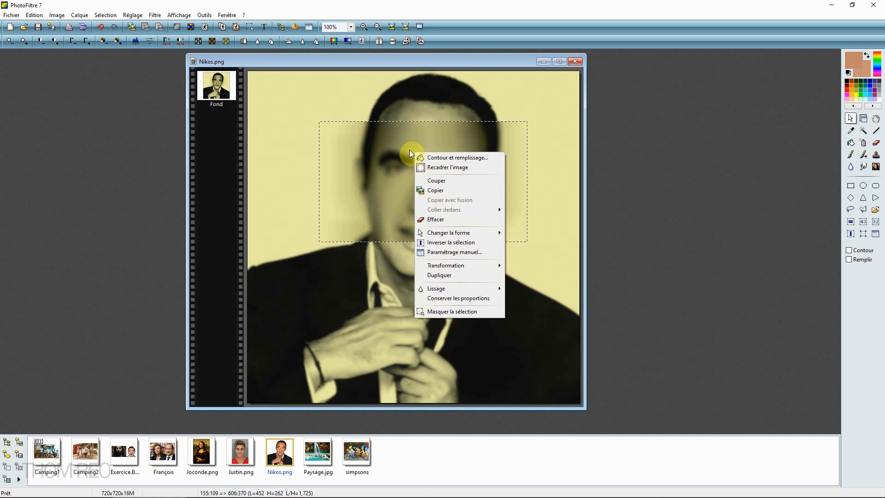
left_click(448, 312)
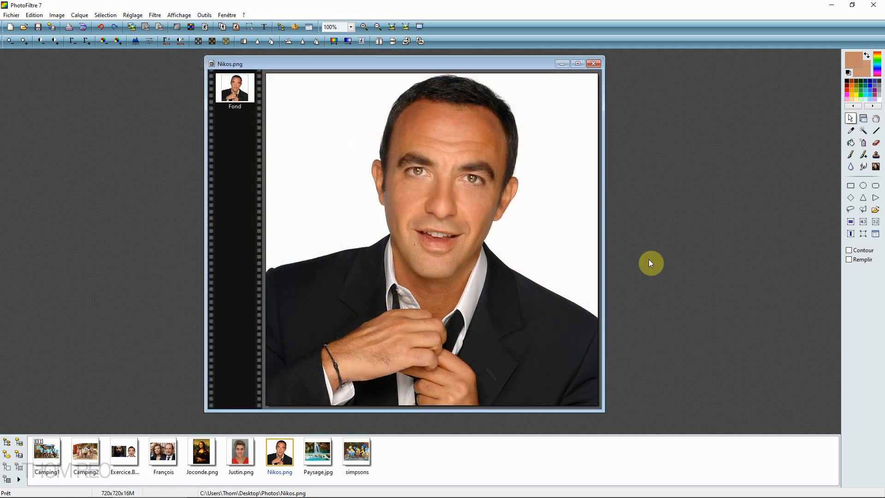
Step: Sharpen the colour portrait repeatedly with the quick sharpening filter and undo the sharpening
left_click(303, 44)
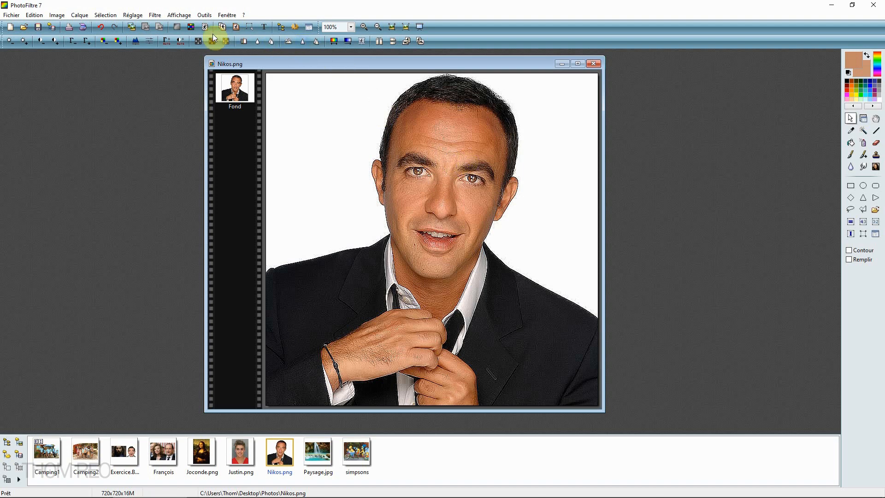
left_click(302, 43)
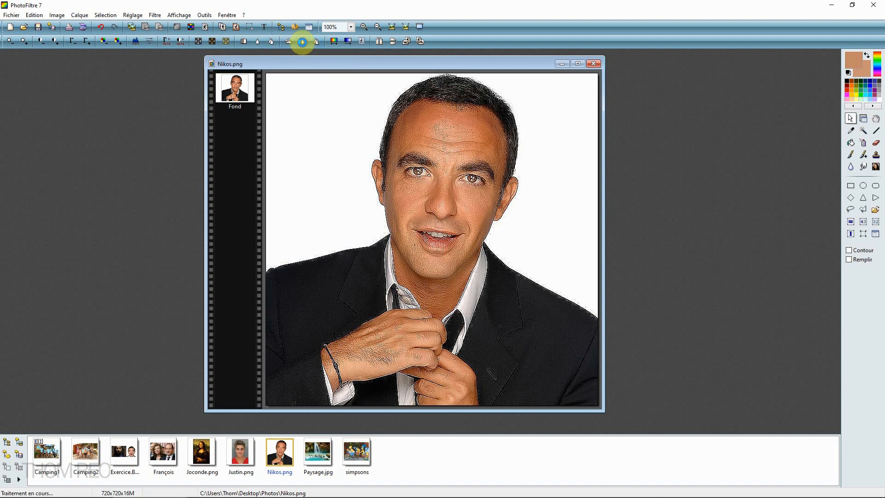
left_click(101, 27)
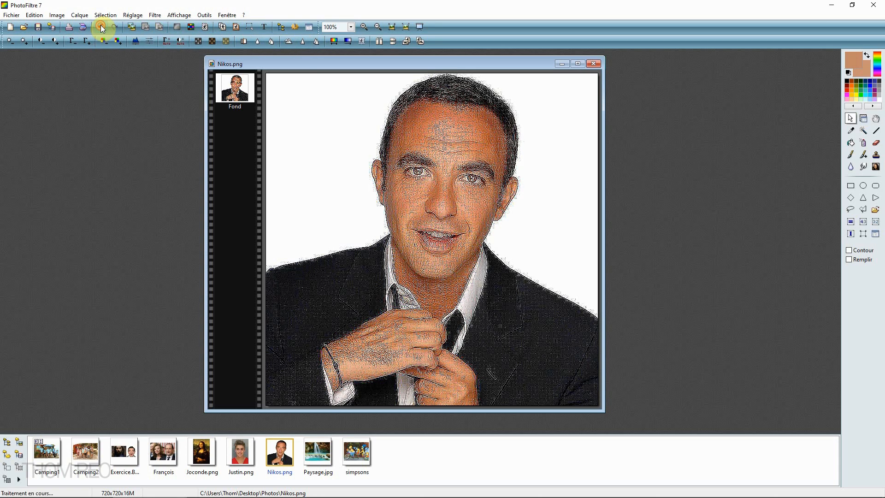
Step: Preview the Renforcement filter live on the portrait with the gain set to 300%
left_click(319, 44)
left_click_drag(234, 179, 149, 173)
left_click(91, 272)
left_click_drag(101, 197, 211, 197)
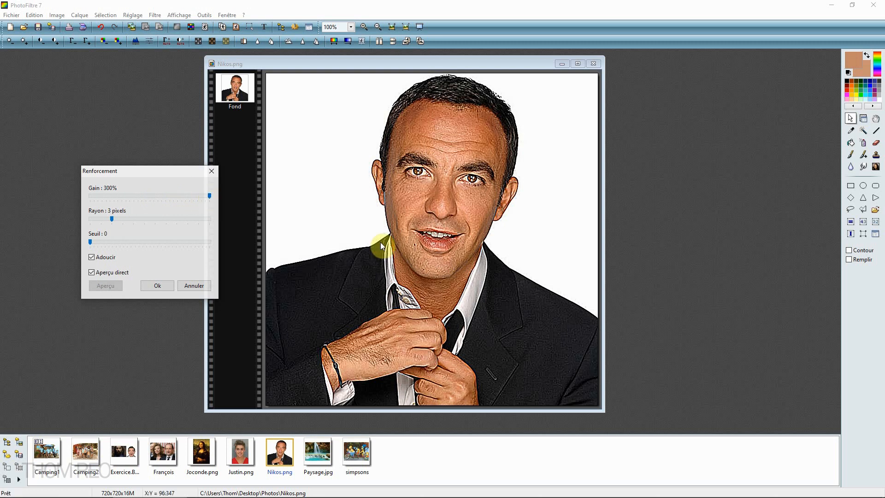
Step: Preview Renforcement with gain 124%, radius 10 pixels and threshold 47, try lower settings, and cancel the filter
left_click(209, 196)
left_click_drag(209, 197, 182, 221)
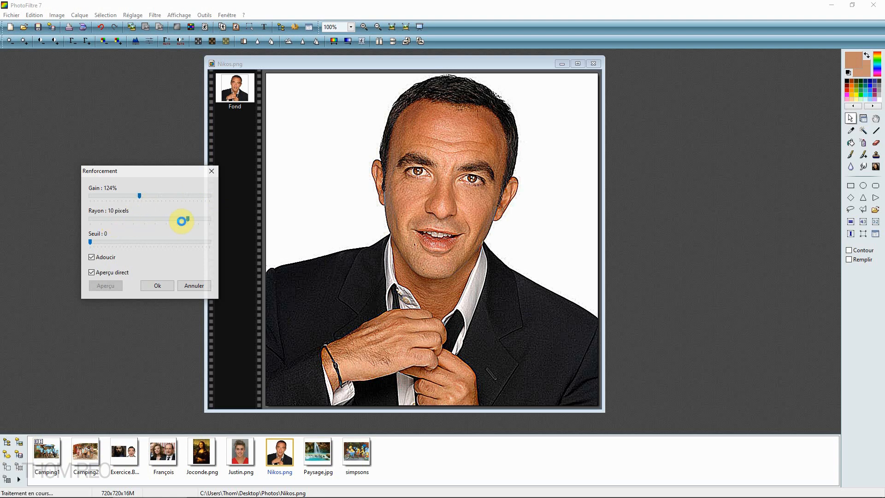
left_click_drag(90, 242, 158, 243)
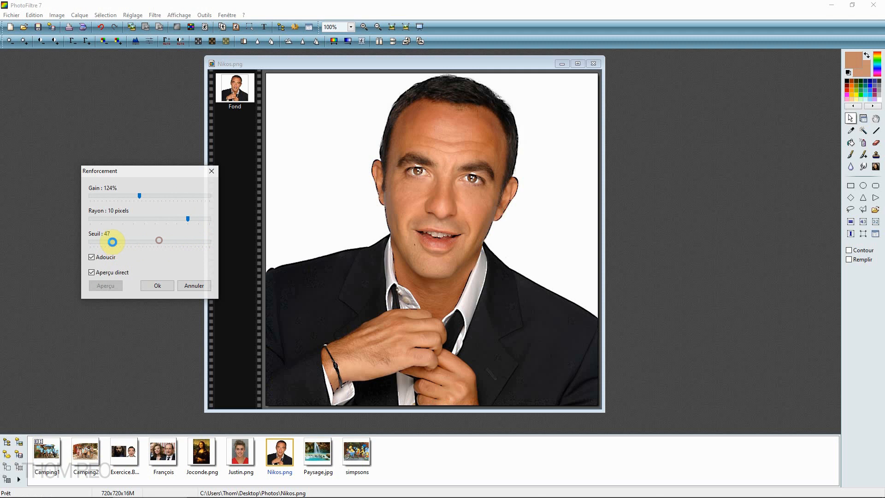
left_click_drag(186, 220, 144, 220)
left_click(142, 196)
left_click(213, 172)
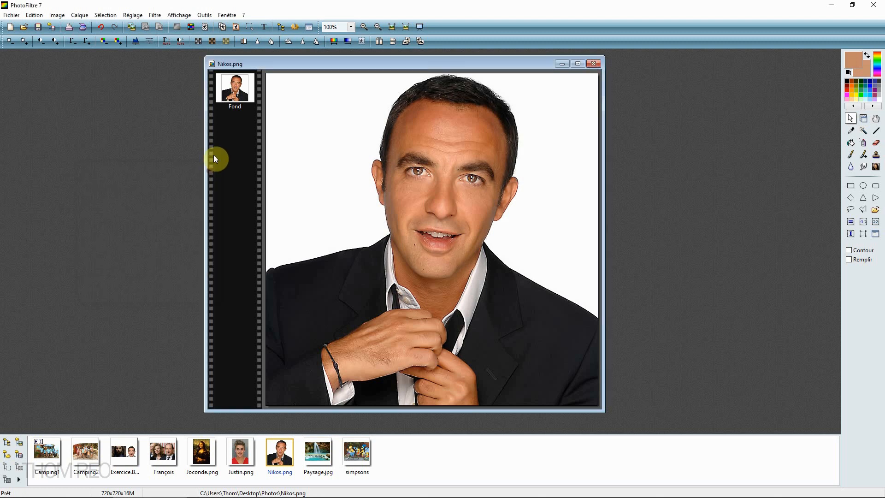
Step: Colourise the portrait blue with the hue variation at 235° using Méthode 1 / Coloriser, and undo it
left_click(333, 43)
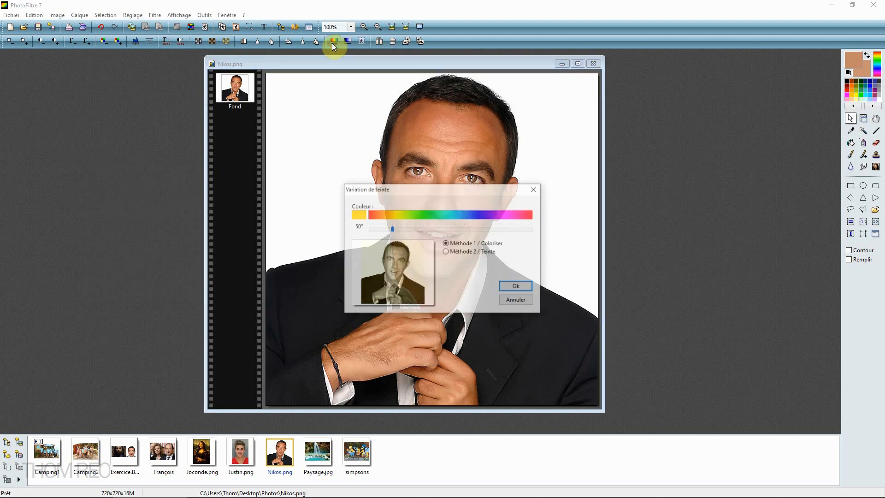
left_click_drag(477, 194, 165, 150)
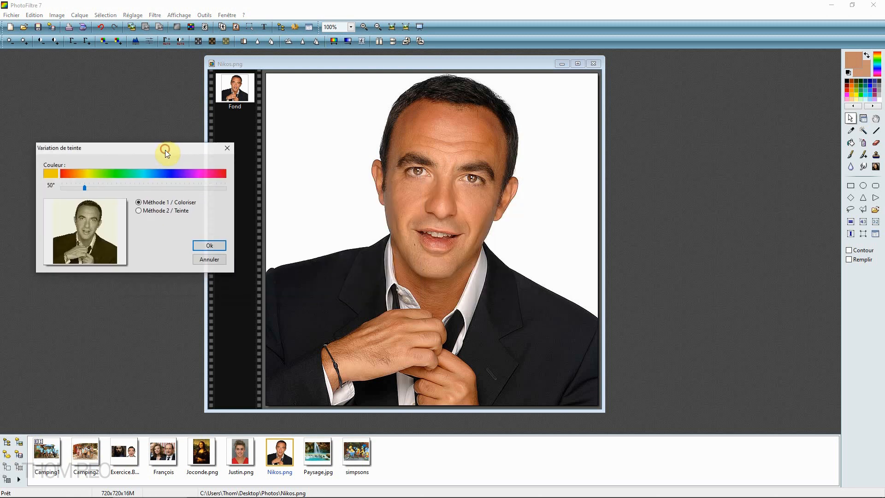
left_click(169, 174)
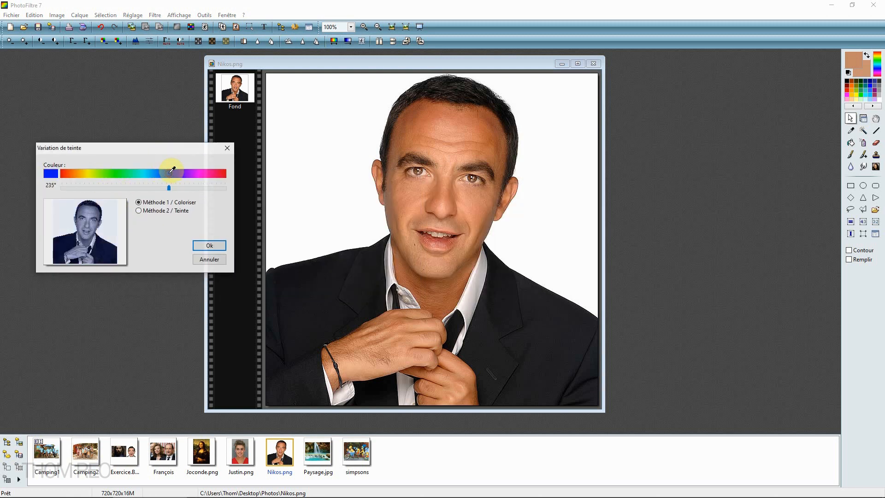
left_click(207, 246)
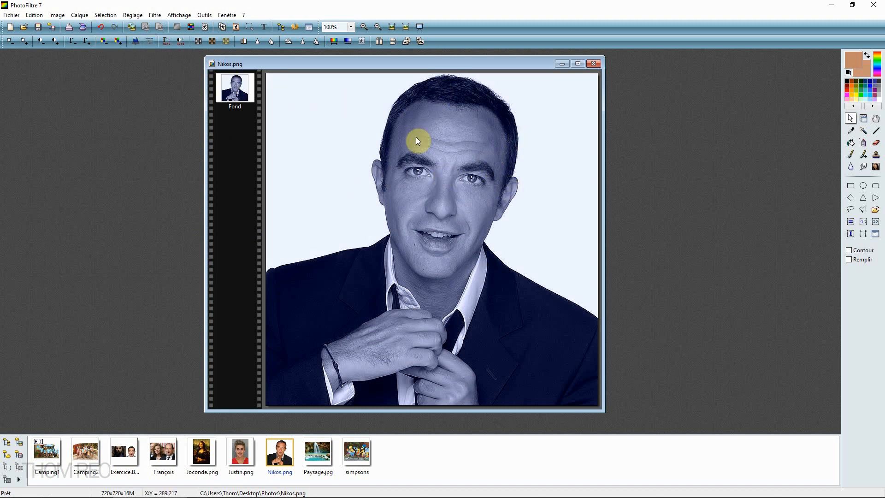
left_click(100, 27)
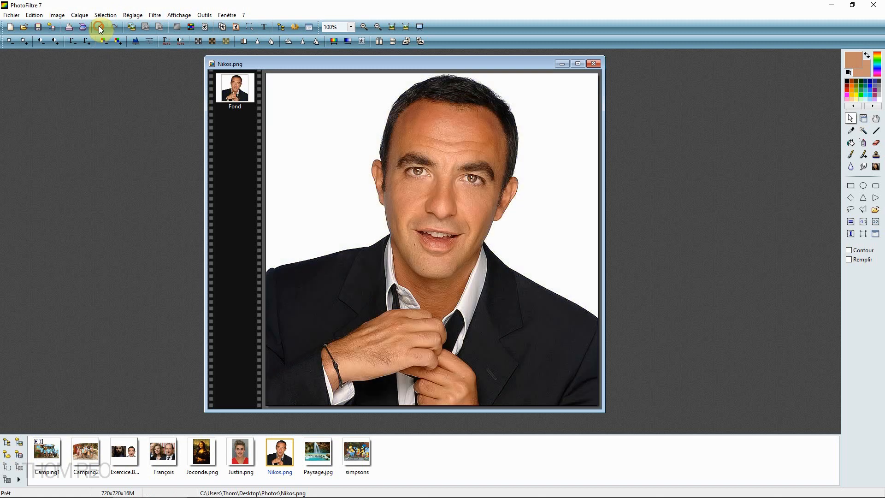
Step: Tint the portrait with Méthode 2 / Teinte, trying violet at 267° and green at 120°, and apply a yellow hue
left_click(333, 42)
mouse_move(167, 189)
left_mouse_down()
mouse_move(134, 188)
mouse_move(183, 186)
left_mouse_up()
left_click(167, 213)
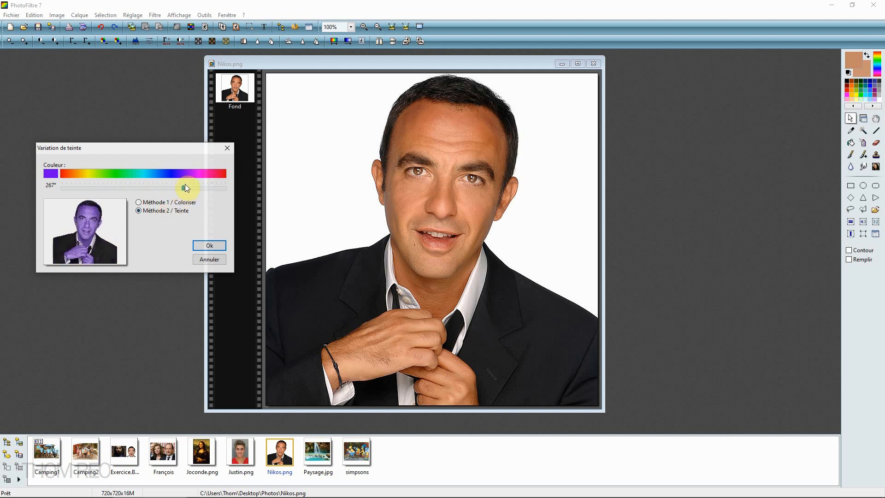
left_click_drag(182, 187, 123, 187)
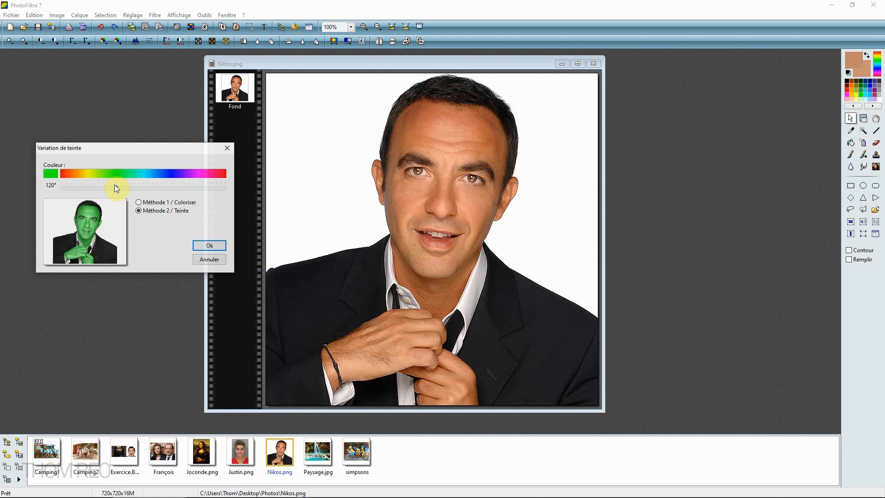
left_click_drag(120, 189, 88, 186)
left_click(217, 243)
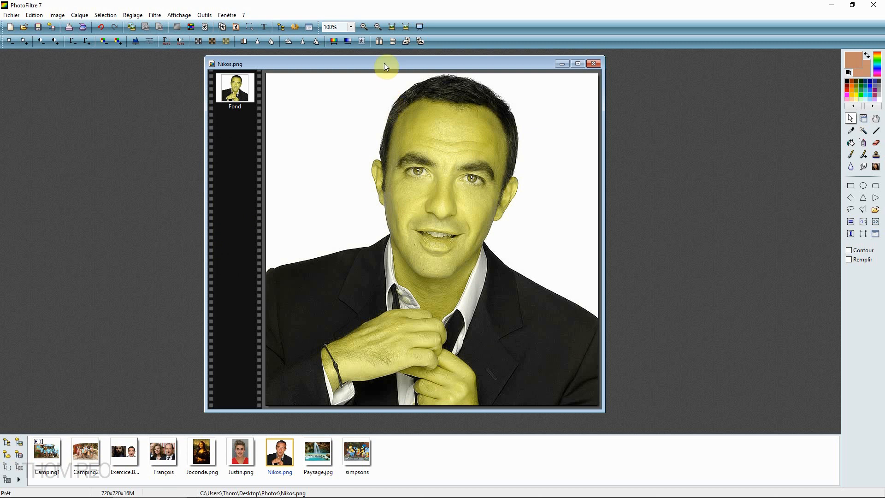
Step: Preview a two-colour black-to-white gradient on the portrait, trying opacities of 79% and 94%, and reduce them to 16% and 26%
left_click(349, 42)
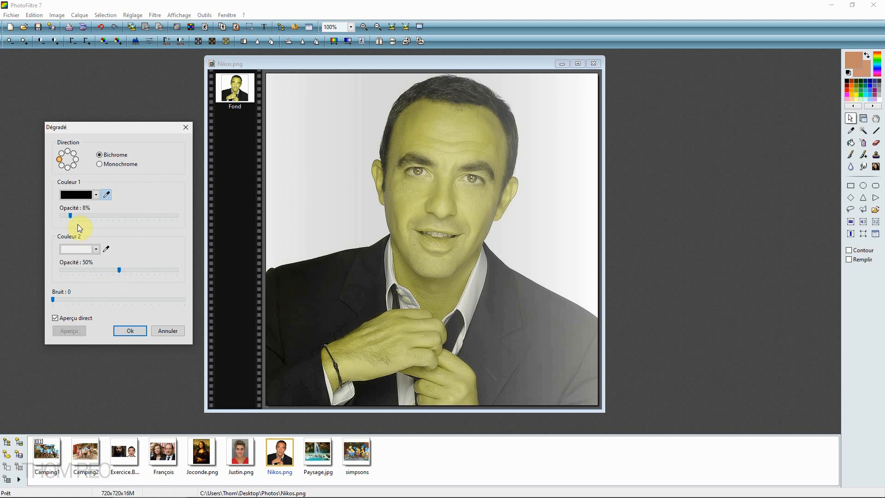
left_click_drag(70, 216, 154, 214)
left_click(126, 217)
left_click_drag(118, 270, 170, 269)
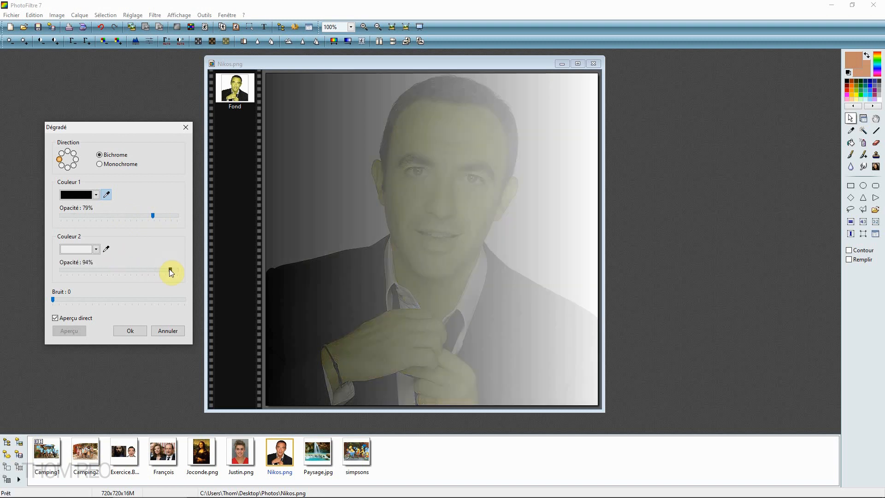
left_click_drag(170, 270, 133, 270)
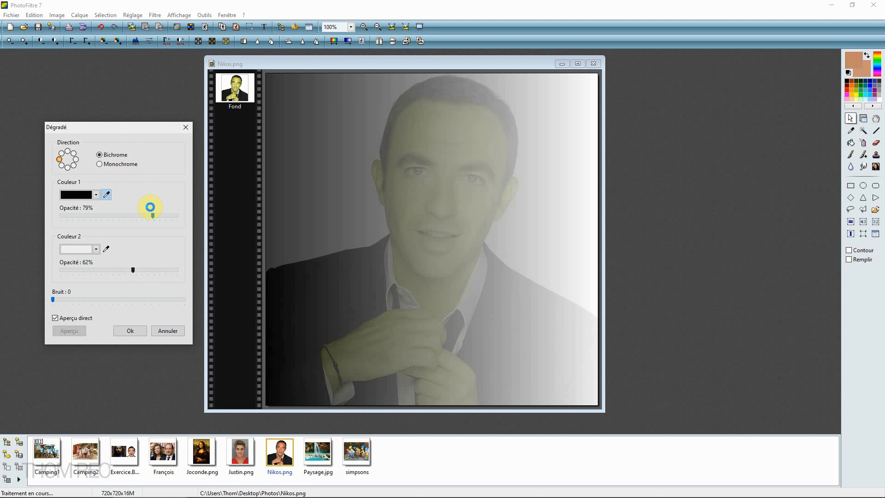
left_click_drag(153, 219, 80, 216)
left_click_drag(134, 270, 90, 267)
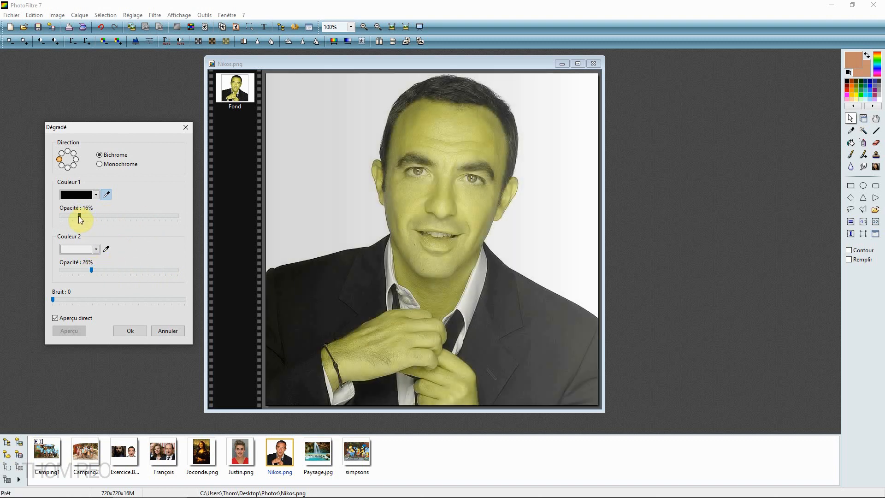
Step: Preview the gradient with black at 100% opacity and yellow as the second colour at 26%, and cancel it
left_click_drag(79, 216, 178, 214)
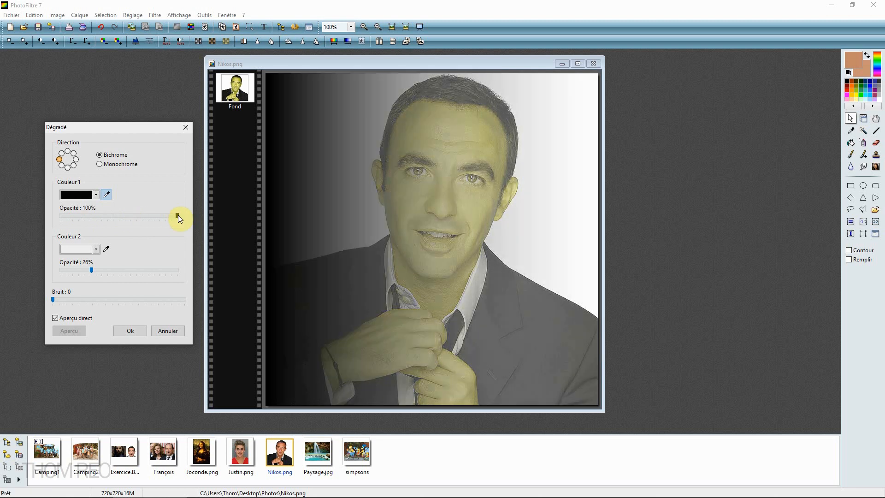
left_click(95, 249)
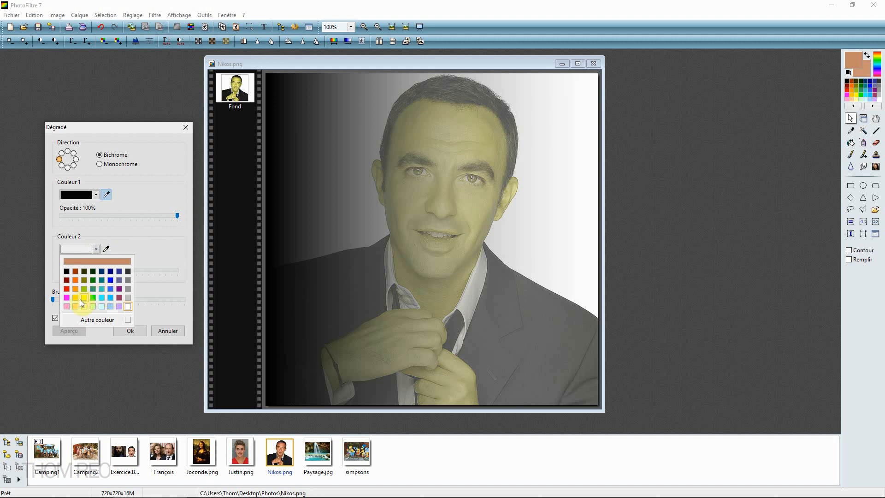
left_click(84, 298)
left_click_drag(92, 271, 89, 272)
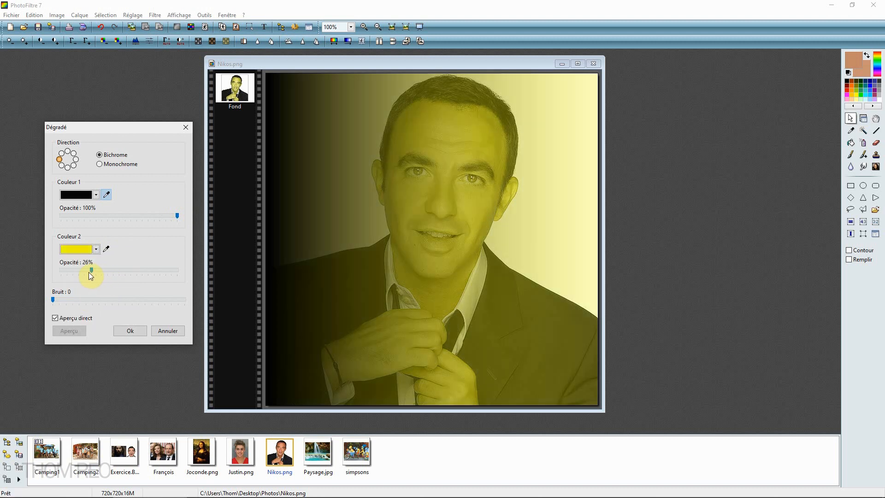
left_click(168, 332)
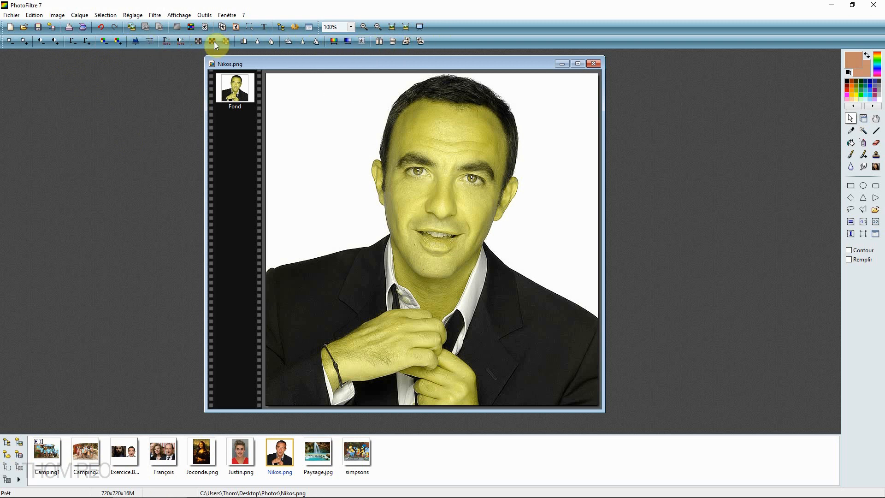
Step: Apply the Négatif adjustment to the portrait and undo it
left_click(133, 15)
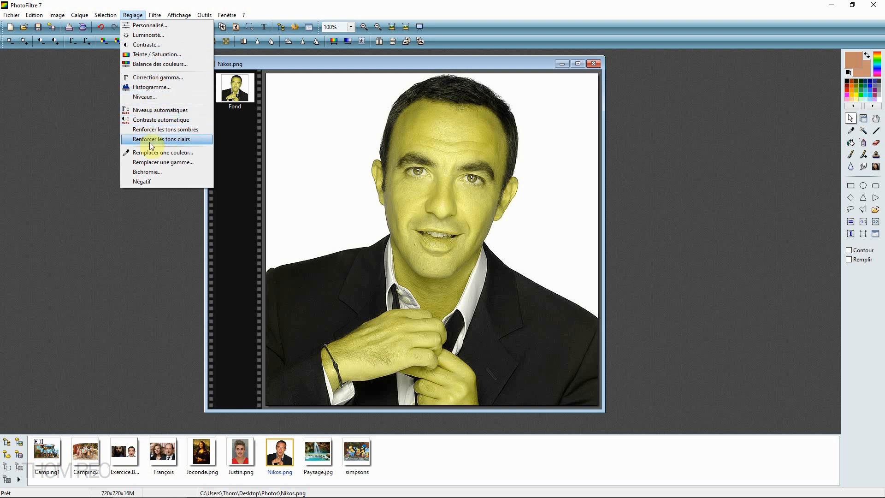
left_click(150, 182)
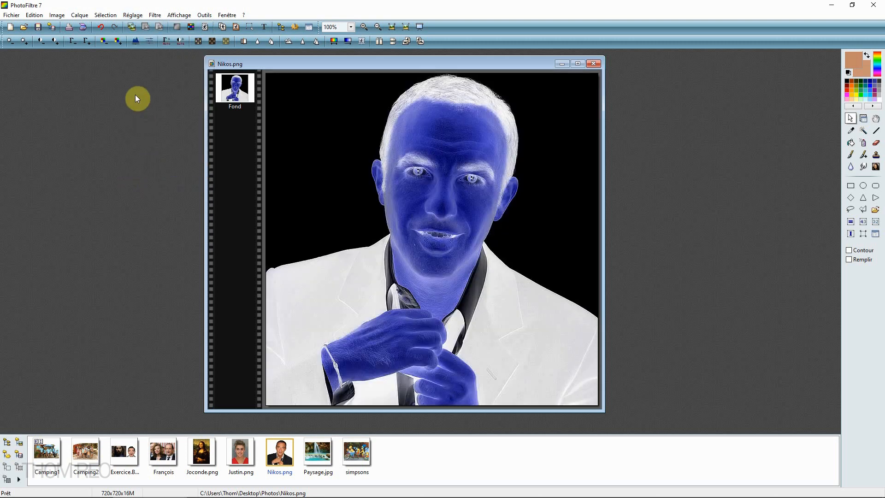
left_click(101, 27)
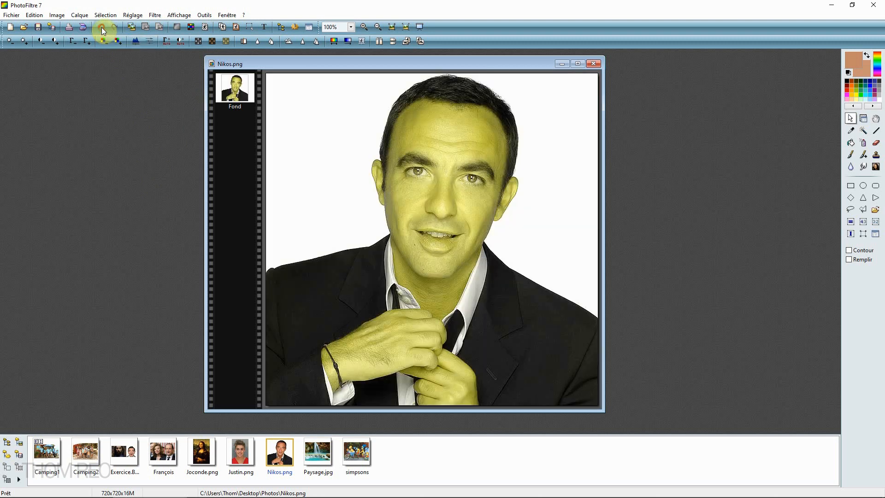
Step: Preview the Bichromie adjustment live on the portrait with the threshold at 152 and red as colour 1
left_click(133, 15)
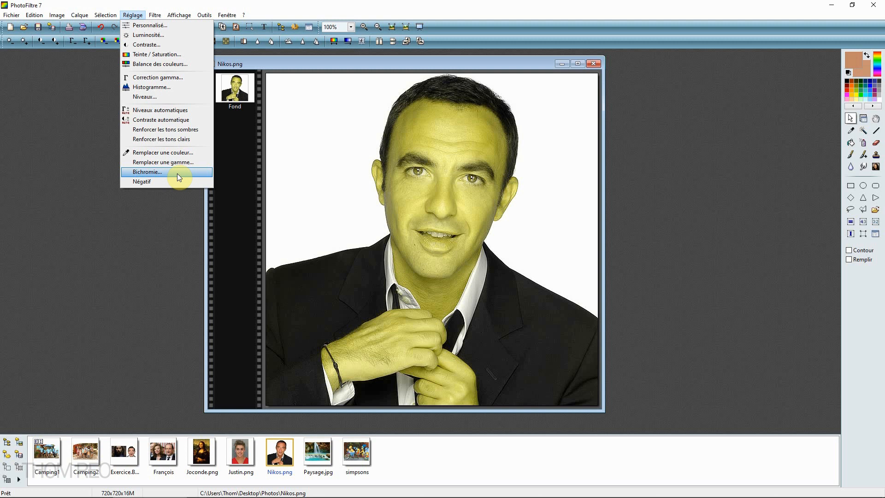
left_click(177, 173)
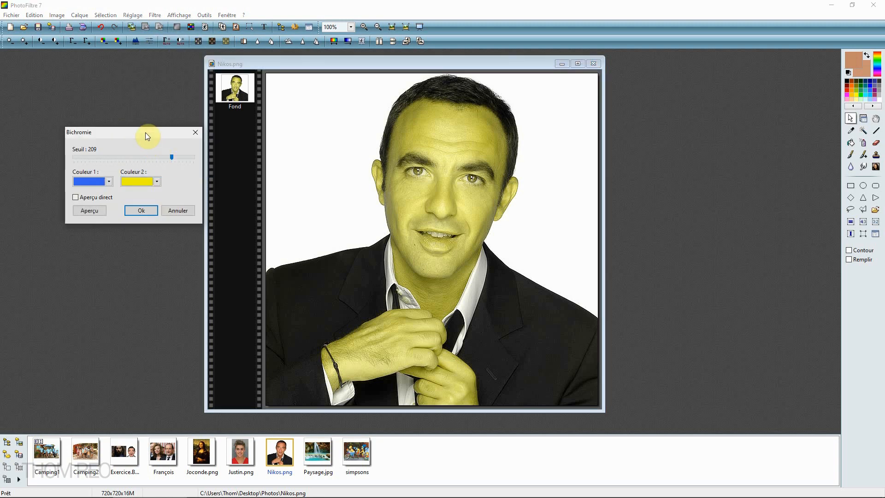
left_click(76, 197)
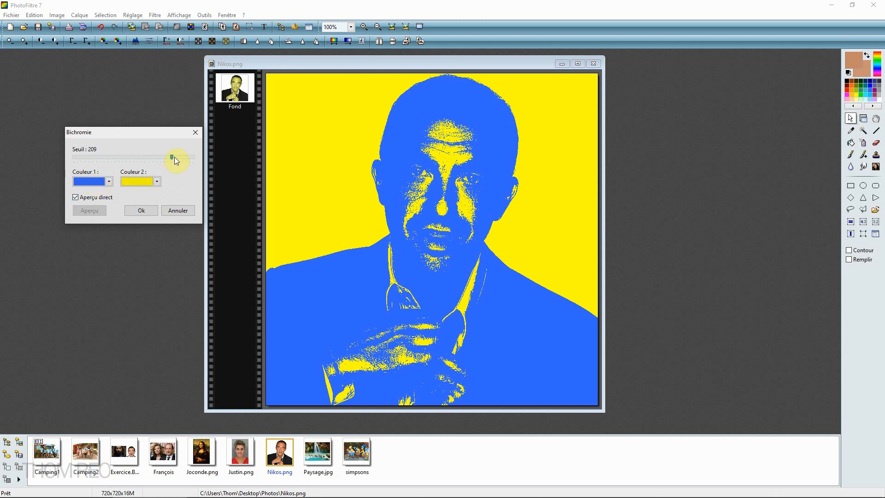
left_click_drag(172, 156, 146, 155)
left_click(110, 181)
left_click(80, 221)
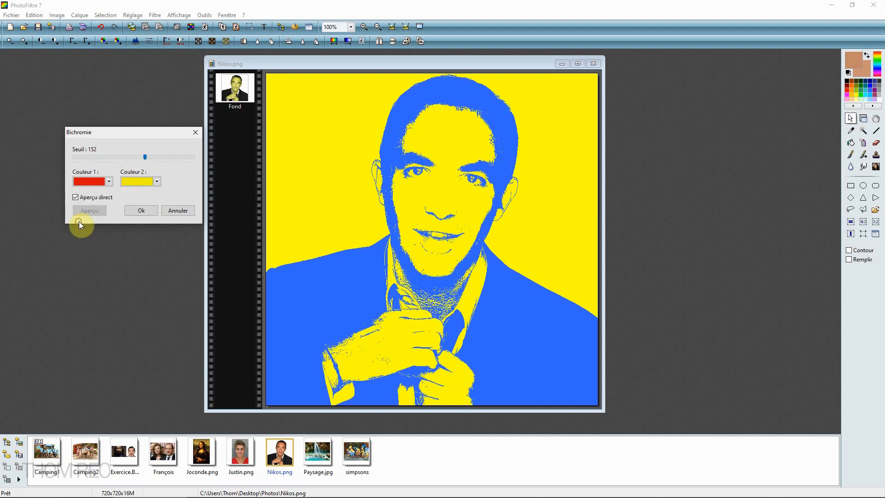
Step: Try blue and a custom mauve (RGB 156, 99, 132) for Bichromie colour 2, and cancel the adjustment
left_click(154, 181)
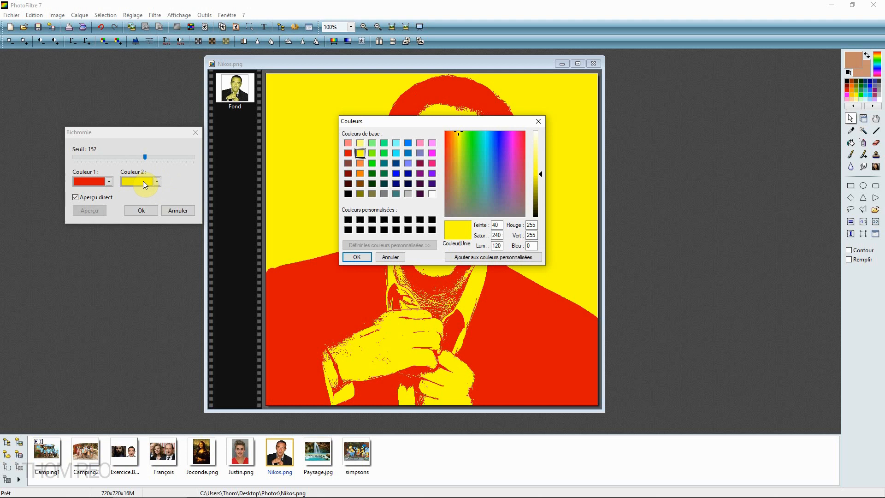
mouse_move(503, 171)
left_mouse_down()
mouse_move(504, 154)
mouse_move(499, 173)
mouse_move(482, 175)
mouse_move(477, 151)
mouse_move(468, 151)
mouse_move(482, 184)
mouse_move(513, 164)
mouse_move(500, 137)
mouse_move(498, 170)
left_mouse_up()
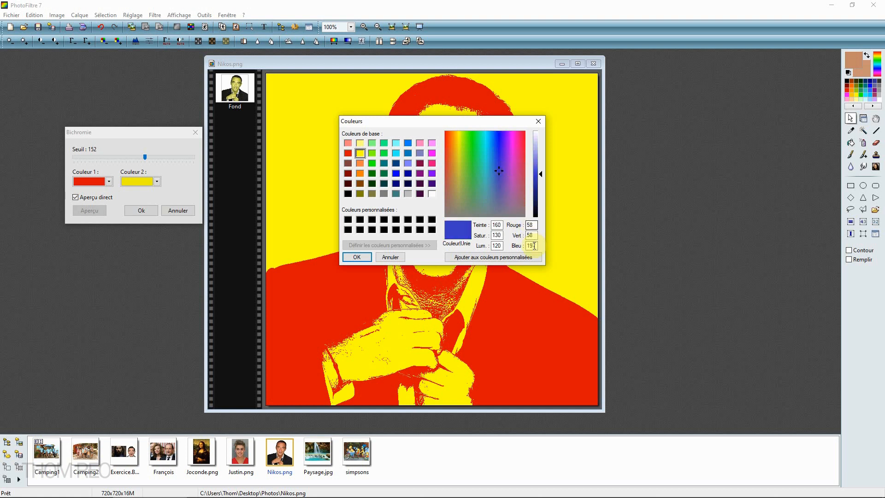
left_click_drag(515, 203, 518, 198)
left_click(356, 256)
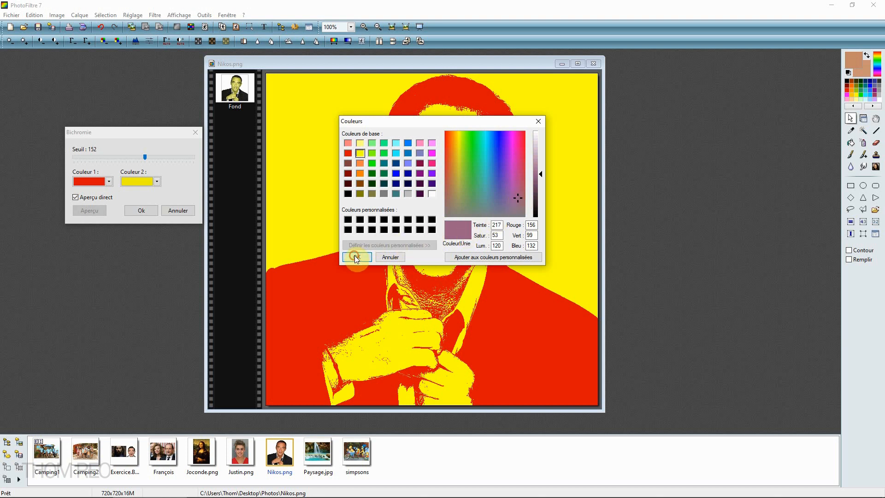
left_click(183, 212)
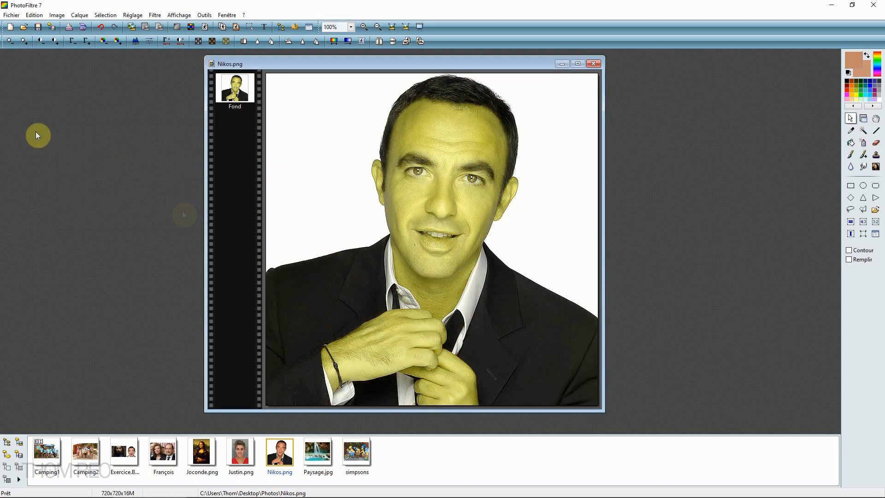